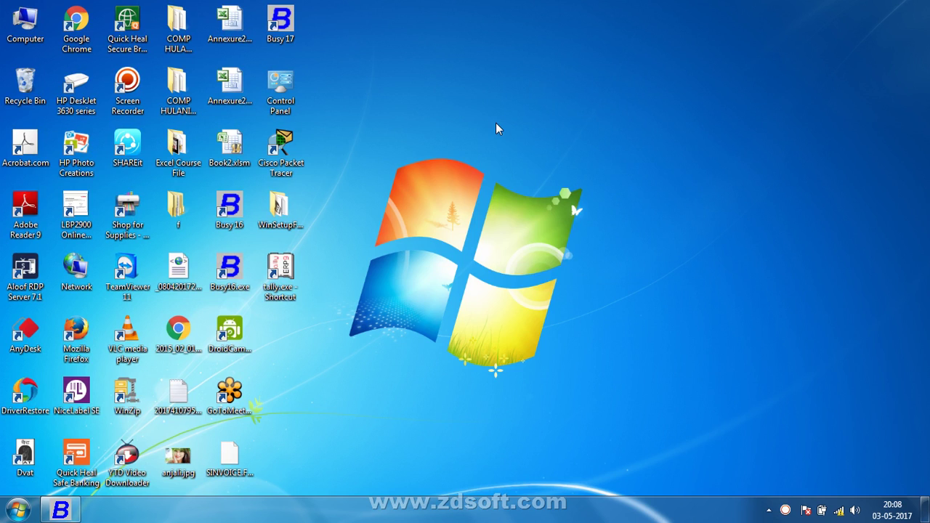
# Step: Switch to Busy 17 and leave the open Features / Options screen
pyautogui.moveTo(61, 511)
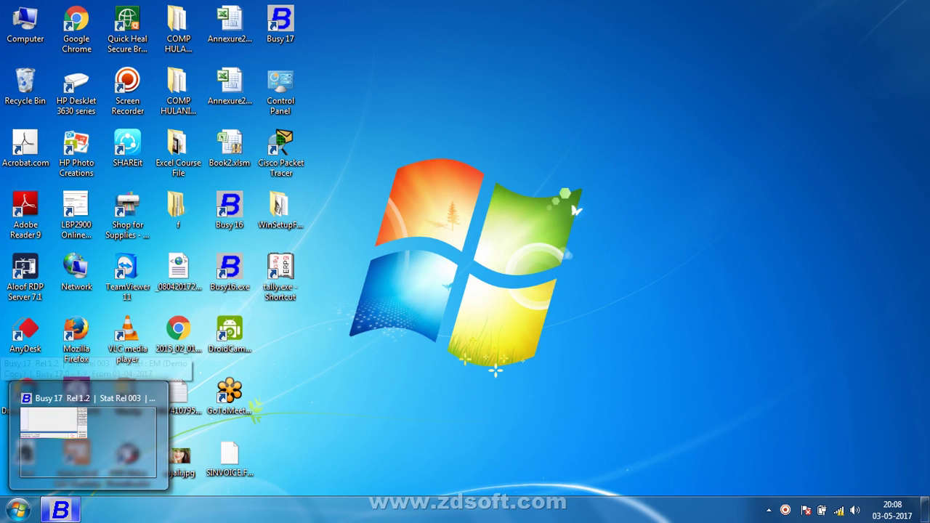
pyautogui.click(102, 433)
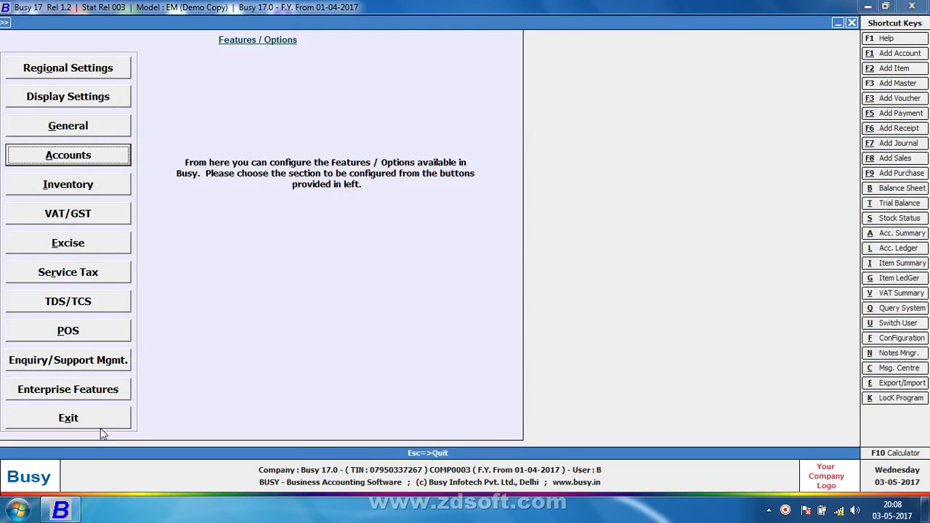
pyautogui.press('Escape')
pyautogui.press('Escape')
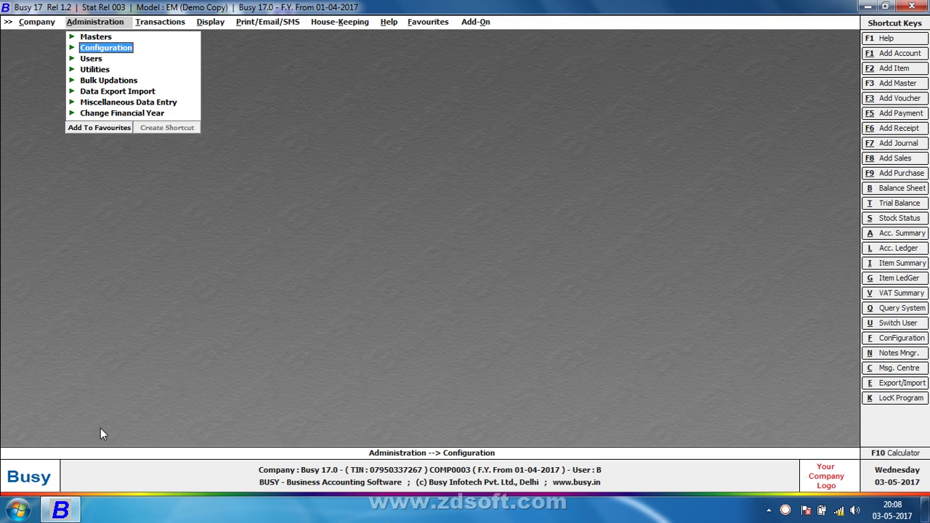
pyautogui.press('Escape')
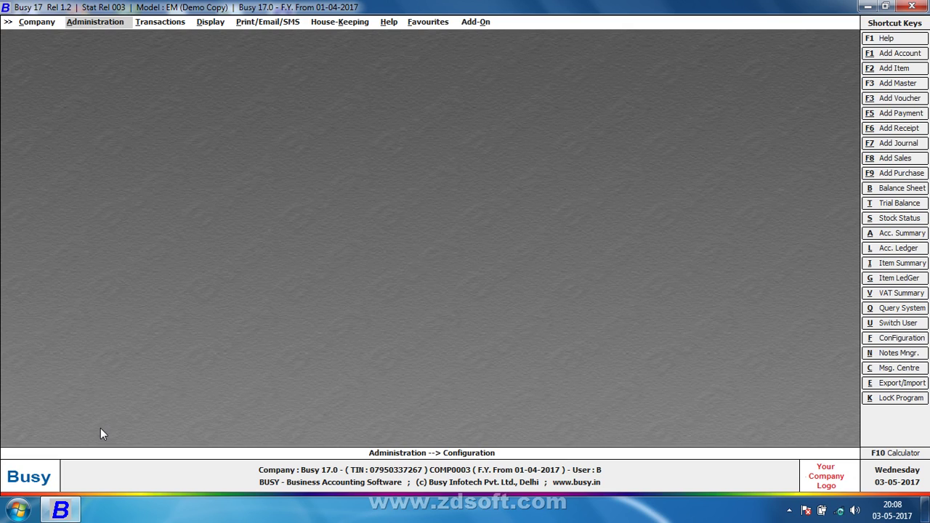
# Step: Open the Accounts section of the Features / Options configuration
pyautogui.press('Right')
pyautogui.press('Left')
pyautogui.press('Return')
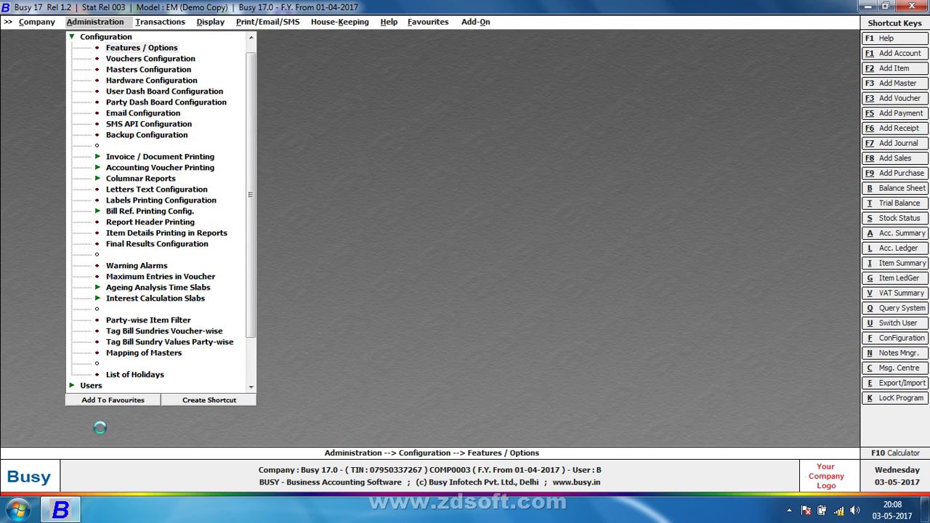
pyautogui.press('Down')
pyautogui.press('Down')
pyautogui.press('Down')
pyautogui.press('Return')
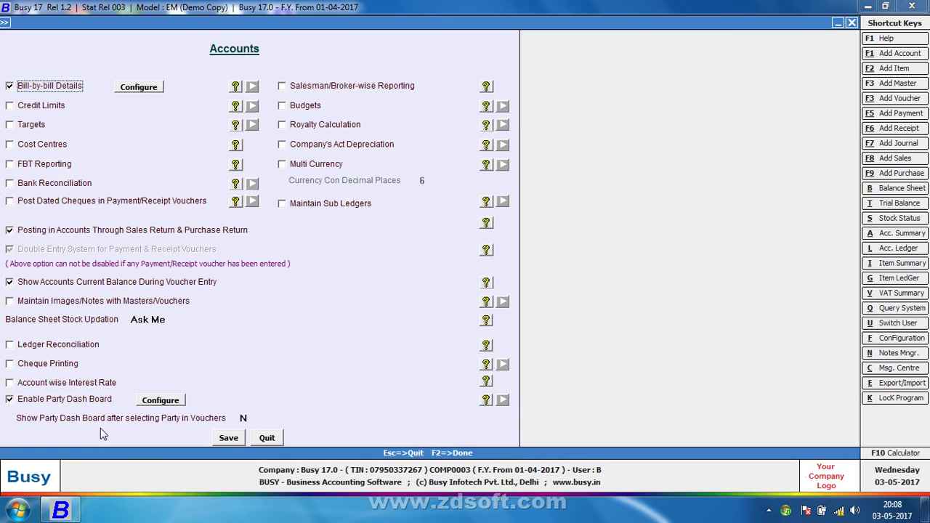
# Step: Enable Royalty Calculation in the Accounts features, save the settings and leave the configuration
pyautogui.click(308, 128)
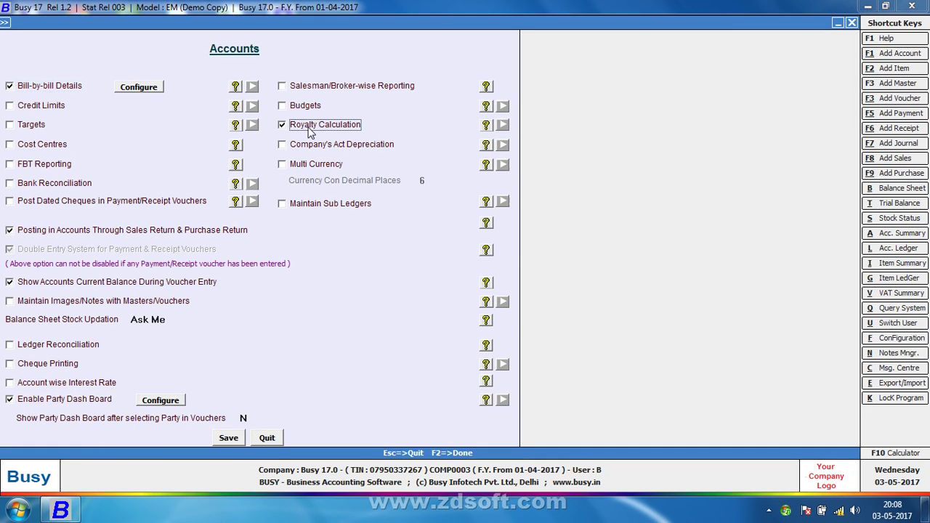
pyautogui.click(229, 438)
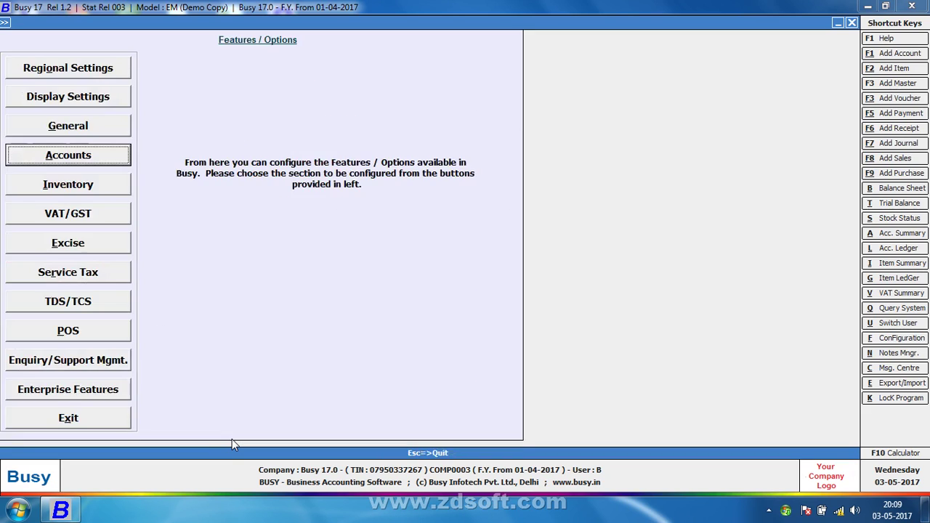
pyautogui.press('Escape')
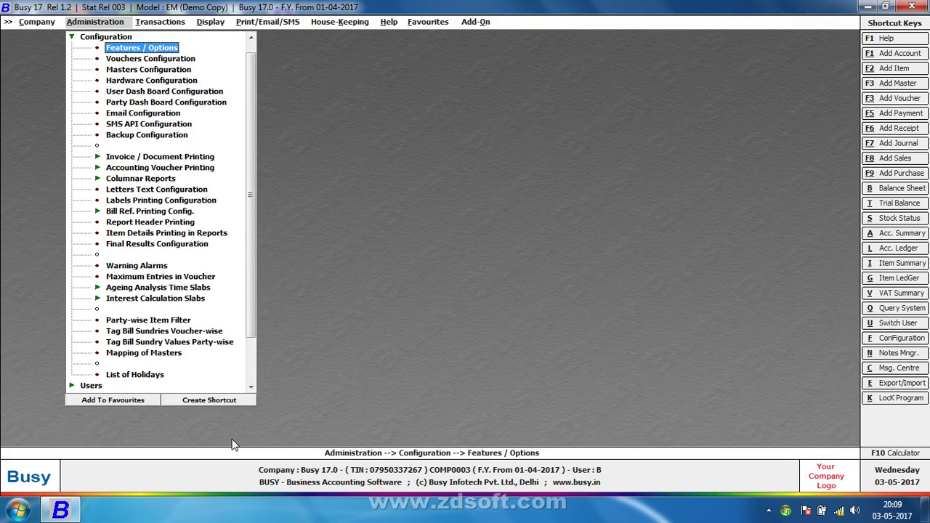
pyautogui.press('Escape')
pyautogui.press('Escape')
# Step: Open a blank Add Item Master form from the masters
pyautogui.press('Up')
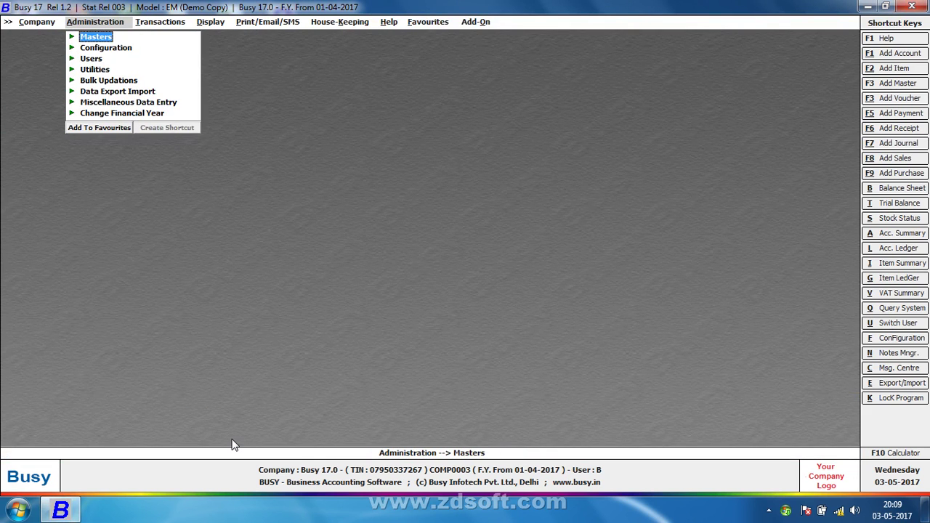
pyautogui.press('Return')
pyautogui.press('Down')
pyautogui.press('Down')
pyautogui.press('Down')
pyautogui.press('Down')
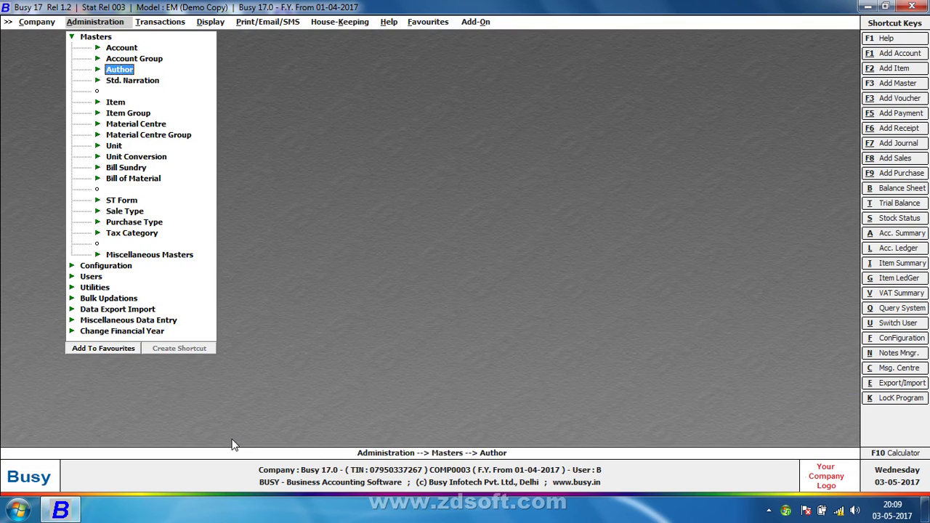
pyautogui.press('Return')
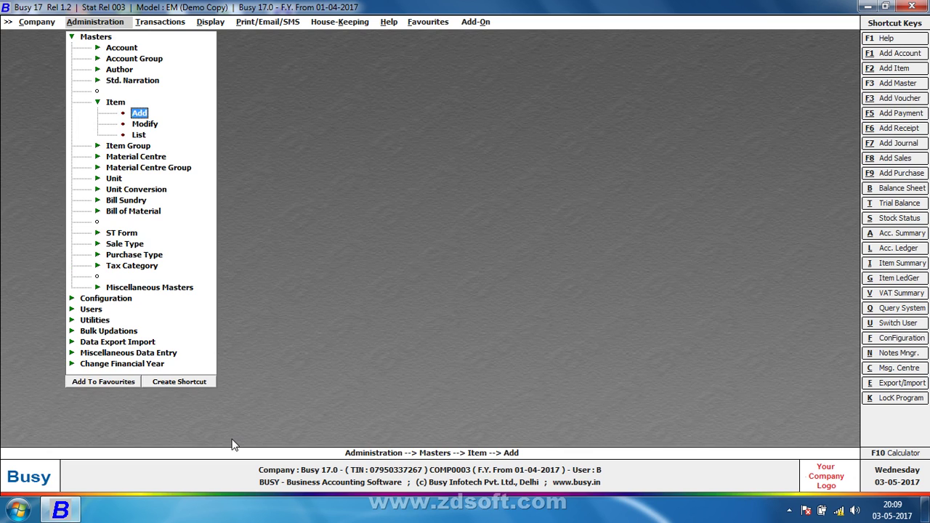
pyautogui.press('Return')
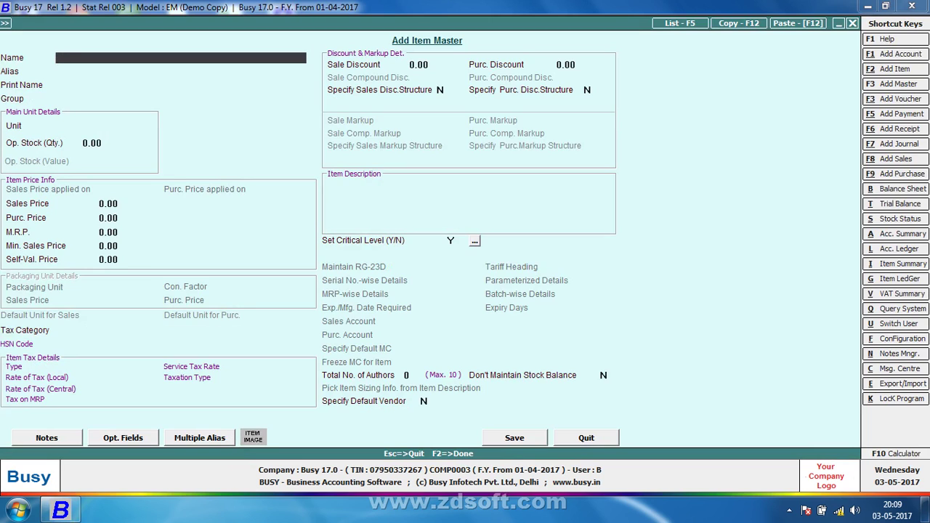
# Step: Name the new item PK MOVIE DVD
pyautogui.write('PKD')
pyautogui.press('BackSpace')
pyautogui.write('DVD')
pyautogui.press('BackSpace')
pyautogui.press('BackSpace')
pyautogui.press('BackSpace')
pyautogui.write('MOVIE DVD')
pyautogui.press('Return')
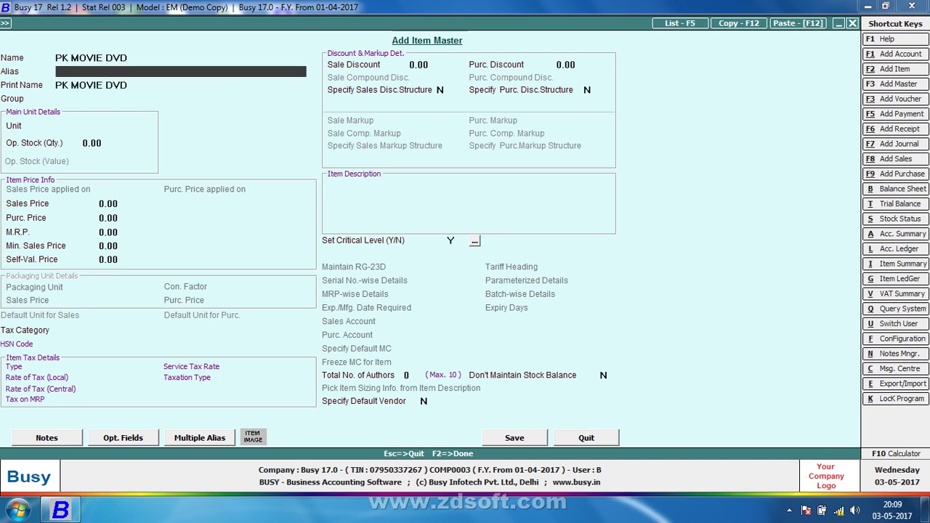
# Step: Assign the item to the General group with Pcs. as its main unit, leaving the alias and opening stock unfilled
pyautogui.press('Return')
pyautogui.press('Return')
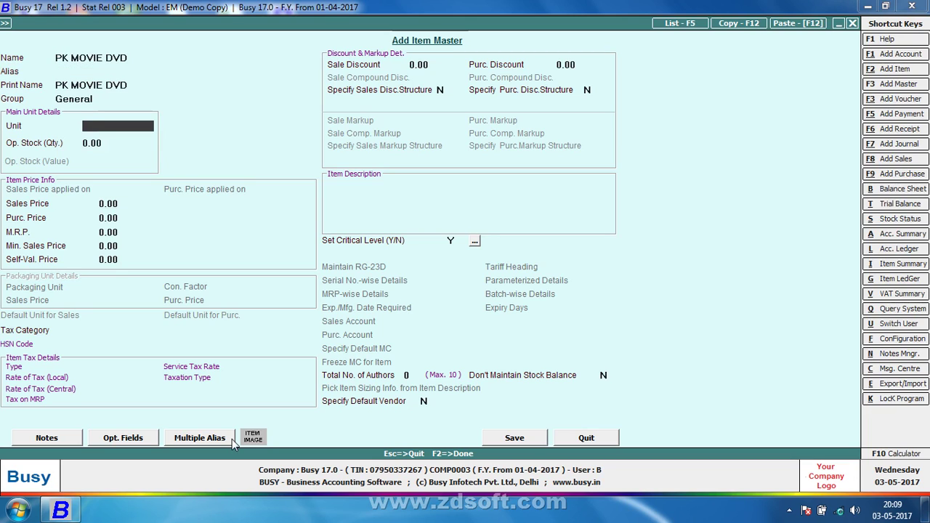
pyautogui.press('Return')
pyautogui.press('Return')
pyautogui.press('Return')
pyautogui.press('Return')
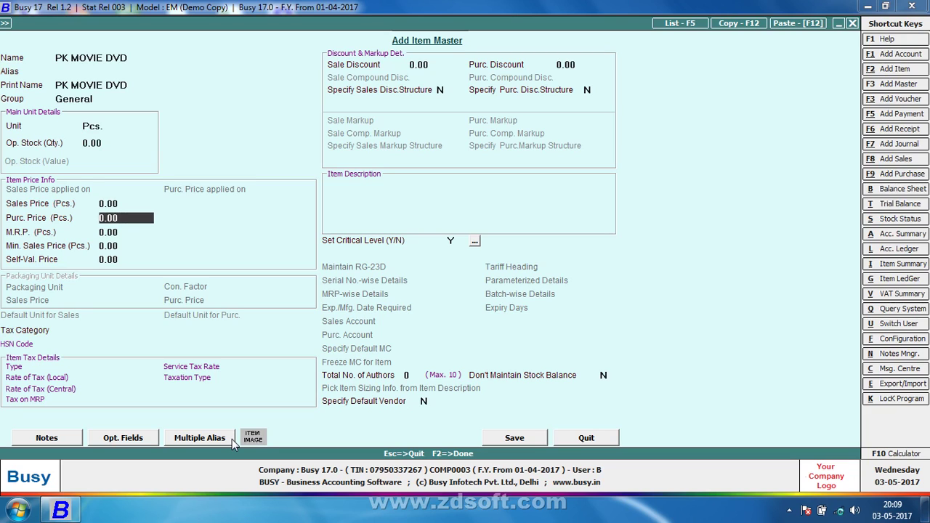
# Step: Set the item's sales price to 1,100 and its purchase price to 1,000
pyautogui.press('Up')
pyautogui.write('1100')
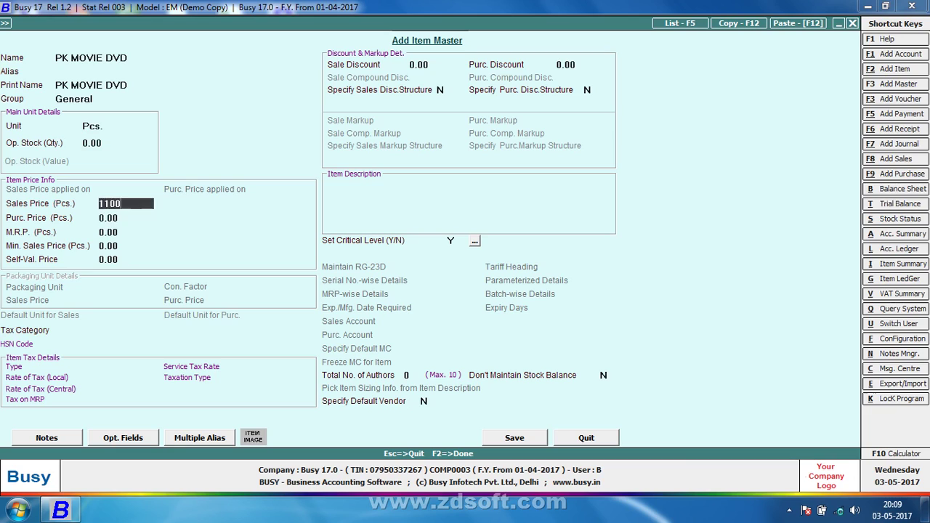
pyautogui.press('Return')
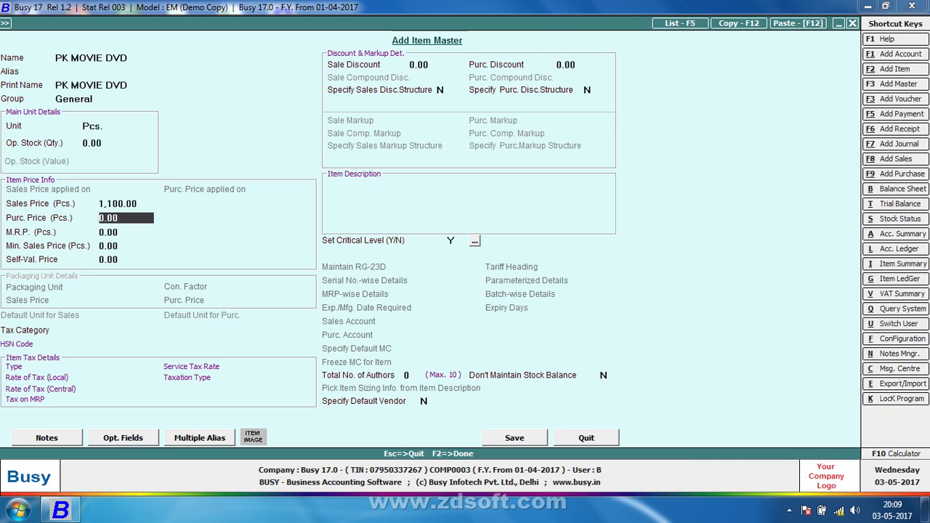
pyautogui.write('1,0')
pyautogui.write('000')
pyautogui.press('Return')
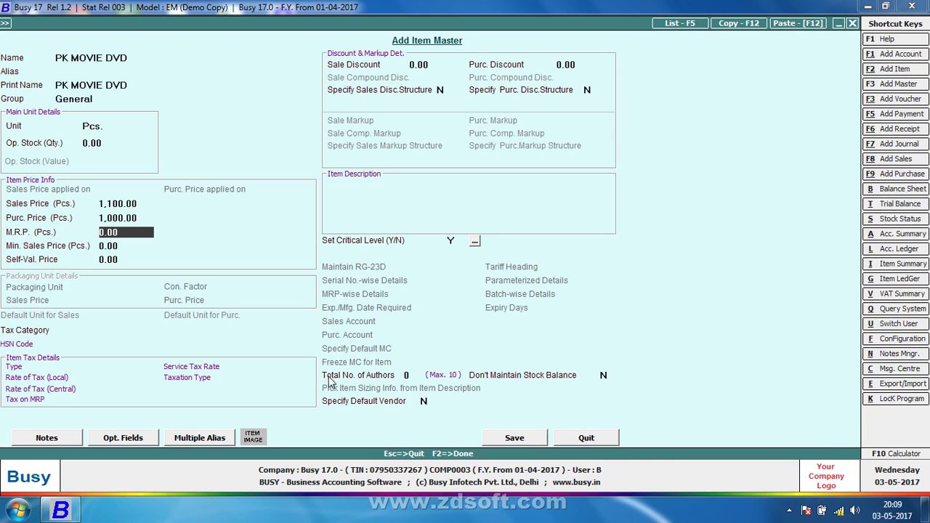
# Step: Save the item with the total number of authors left at 0 and close the item form
pyautogui.click(412, 377)
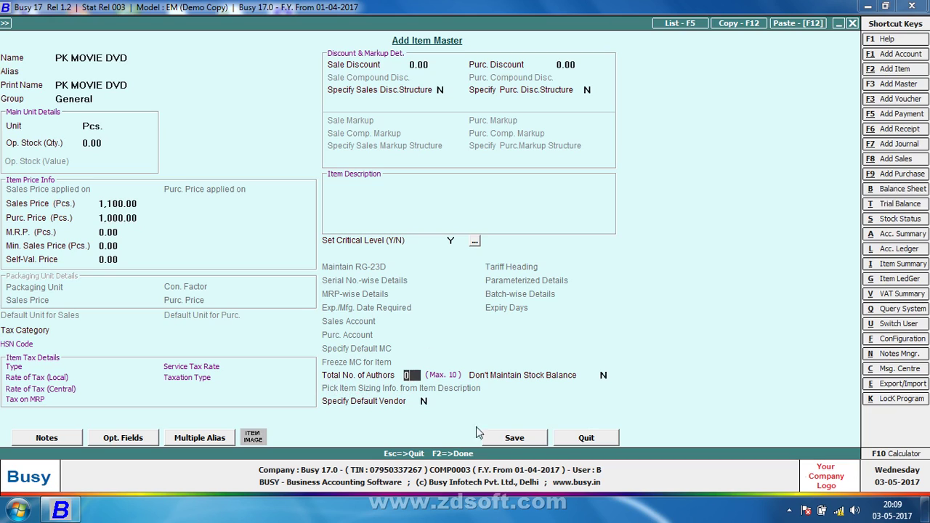
pyautogui.click(512, 440)
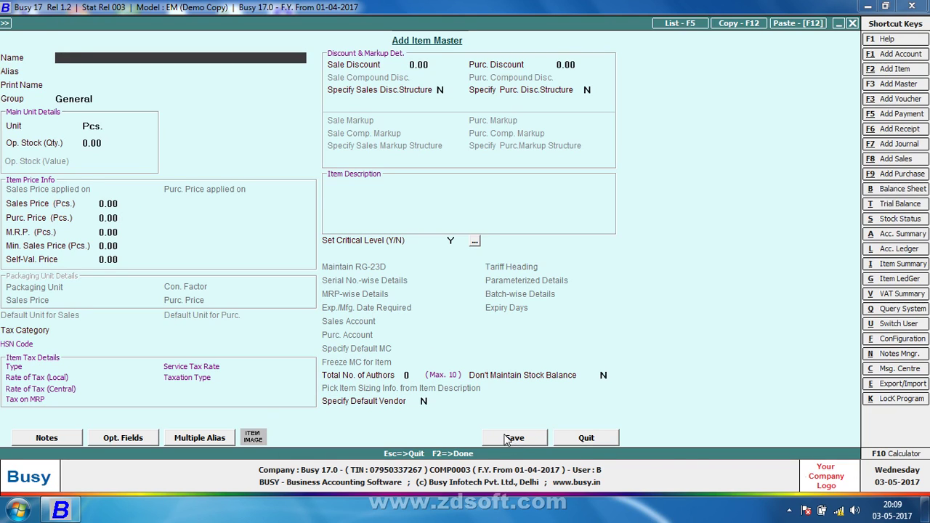
pyautogui.press('Escape')
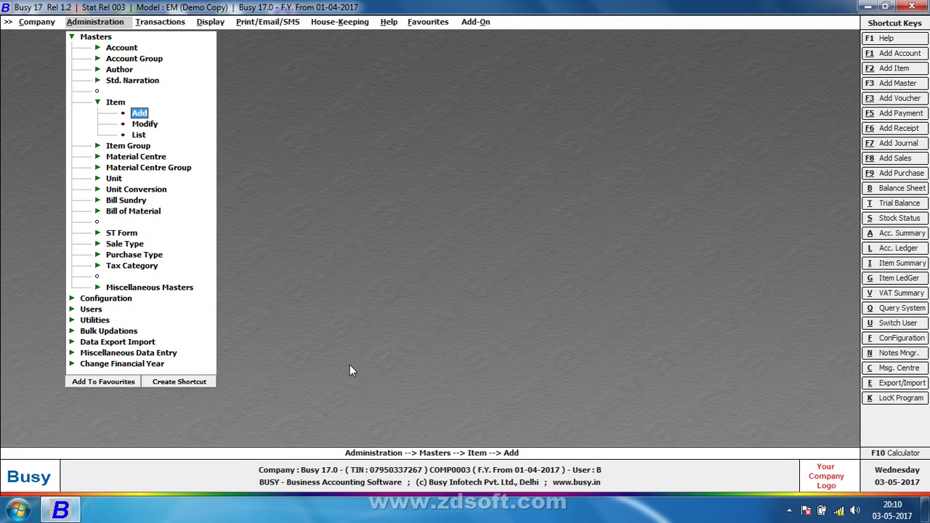
# Step: Start a new author master and name the author AAMIR KHAN, leaving the alias empty
pyautogui.click(122, 71)
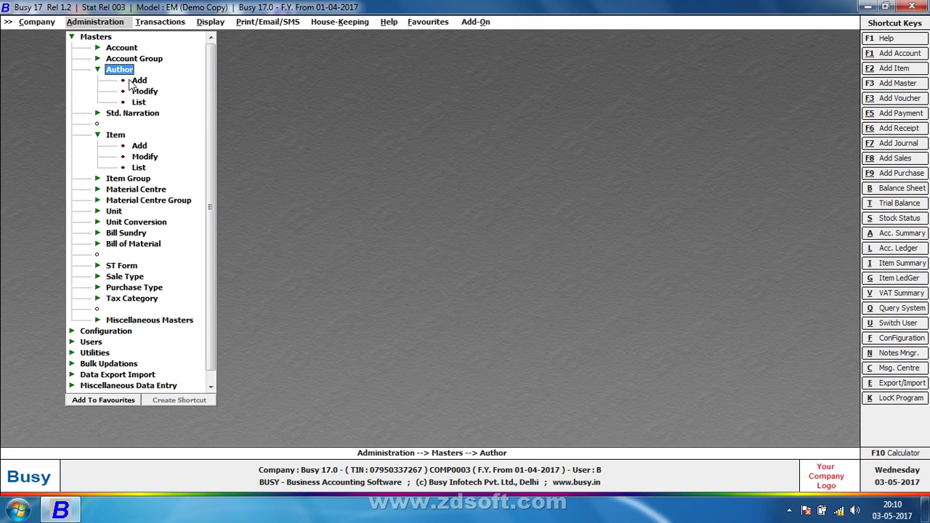
pyautogui.click(128, 81)
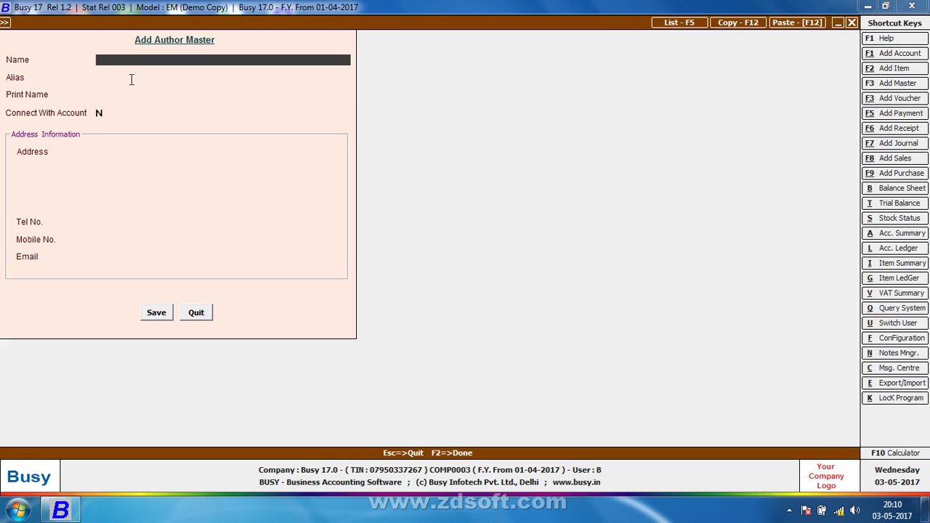
pyautogui.write('AAMIR KHAN')
pyautogui.press('Return')
pyautogui.press('Return')
pyautogui.press('Return')
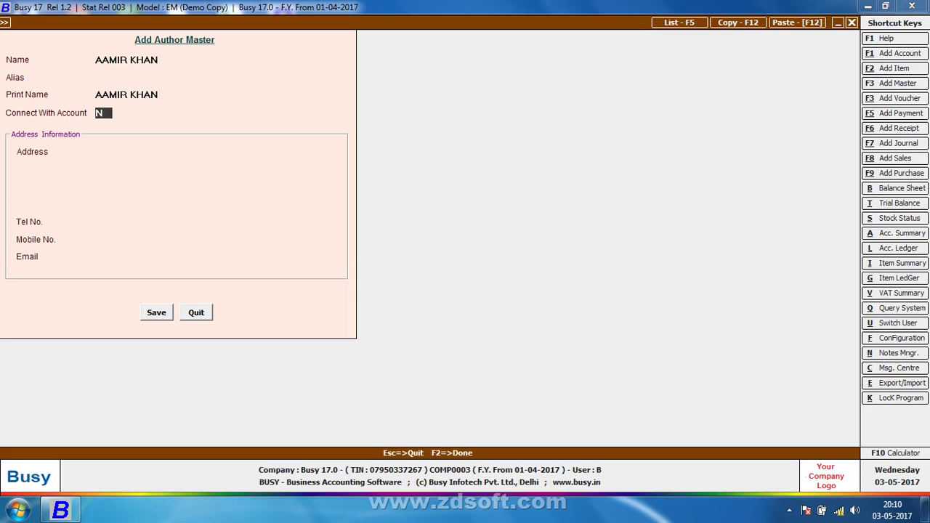
pyautogui.press('Return')
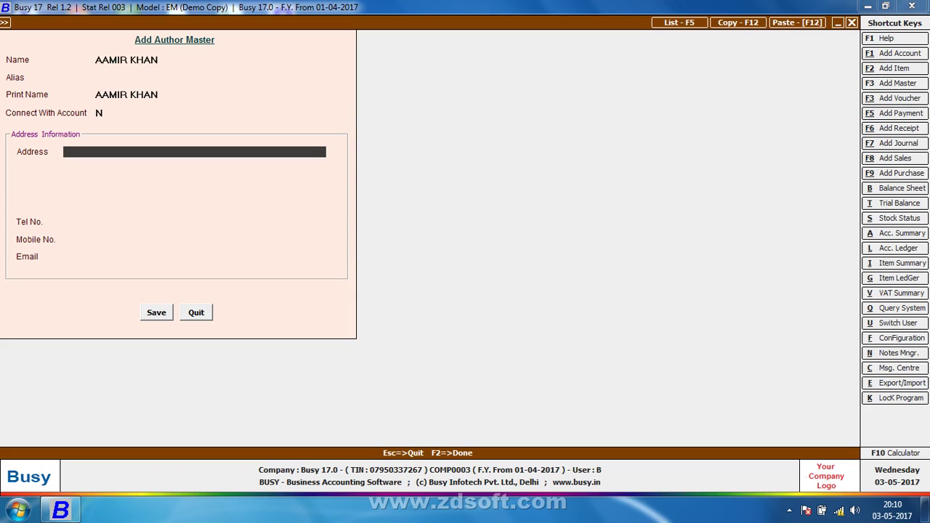
# Step: Set Connect With Account to Y for the author and start a new account named AAMIR KHAN
pyautogui.press('Up')
pyautogui.write('Y')
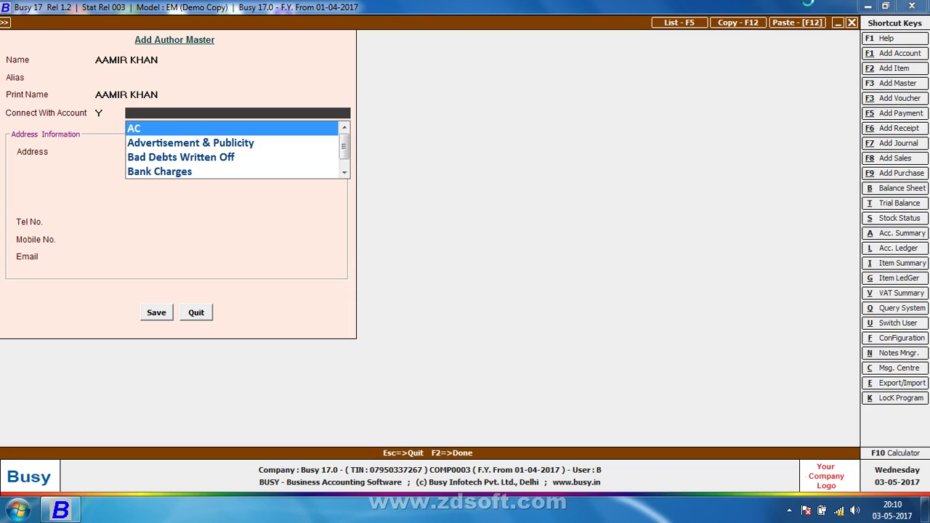
pyautogui.press('F3')
pyautogui.write('AAMIN')
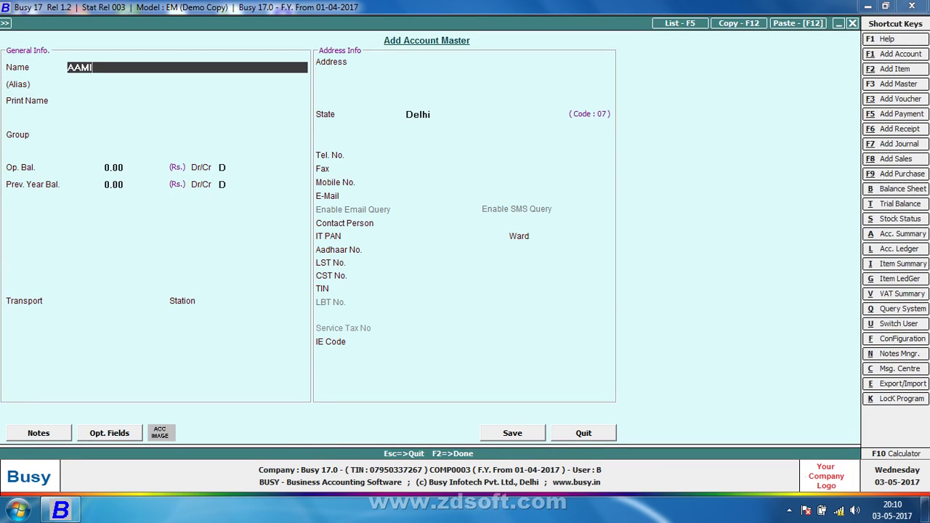
pyautogui.press('BackSpace')
pyautogui.press('BackSpace')
pyautogui.press('BackSpace')
pyautogui.press('BackSpace')
pyautogui.write('AMIR KHAN')
pyautogui.press('Return')
pyautogui.press('Return')
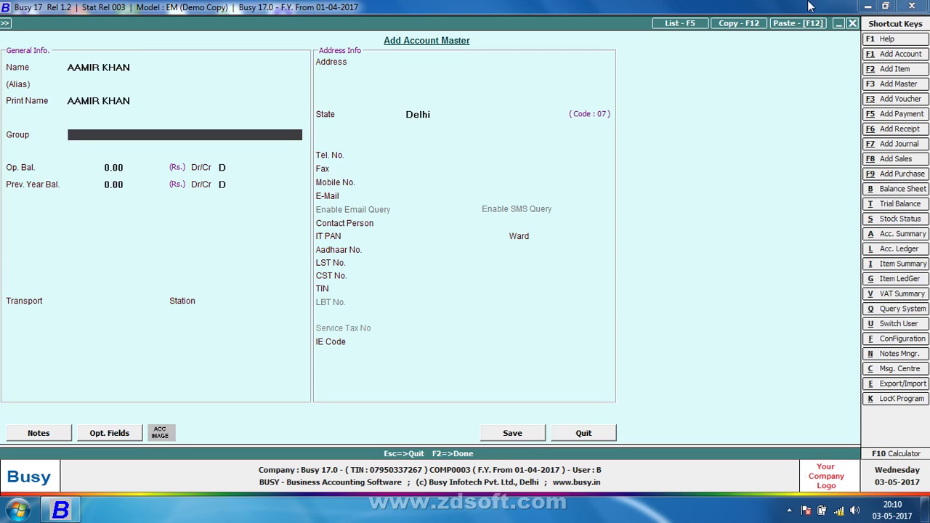
# Step: Put the new account in the Sundry Creditors group, save it and connect it to the author
pyautogui.write('SUN')
pyautogui.press('Return')
pyautogui.press('Return')
pyautogui.press('Return')
pyautogui.press('Return')
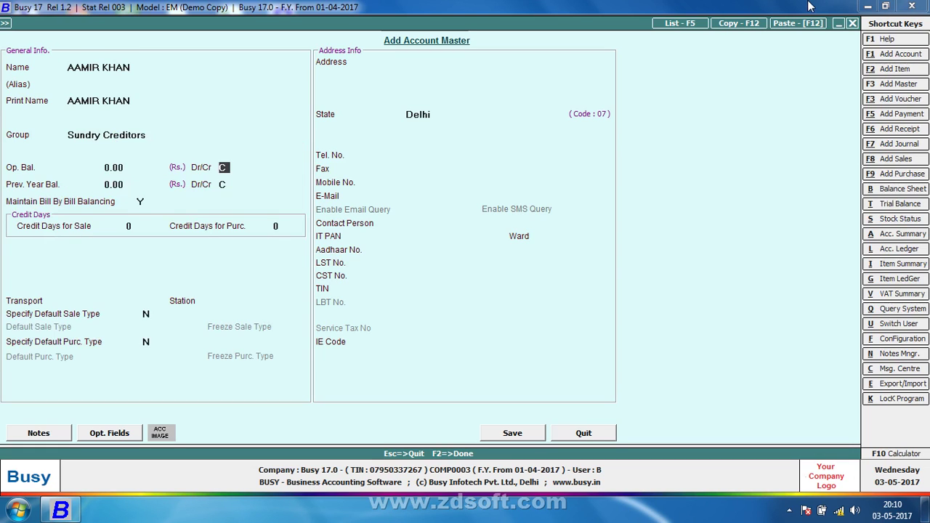
pyautogui.press('F2')
pyautogui.press('Return')
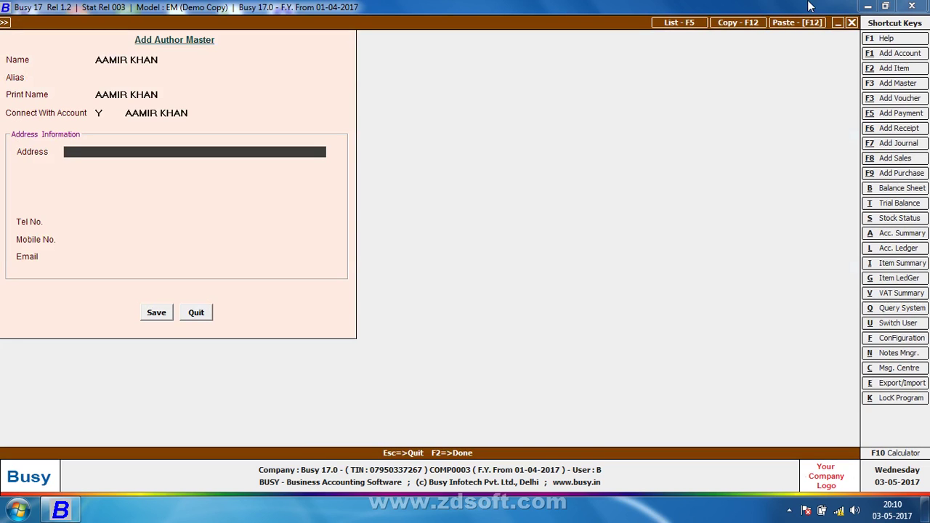
# Step: Save the author master with the address and contact details left blank, and close the author form
pyautogui.press('Return')
pyautogui.press('Return')
pyautogui.press('Return')
pyautogui.press('Return')
pyautogui.press('Return')
pyautogui.press('Return')
pyautogui.press('Return')
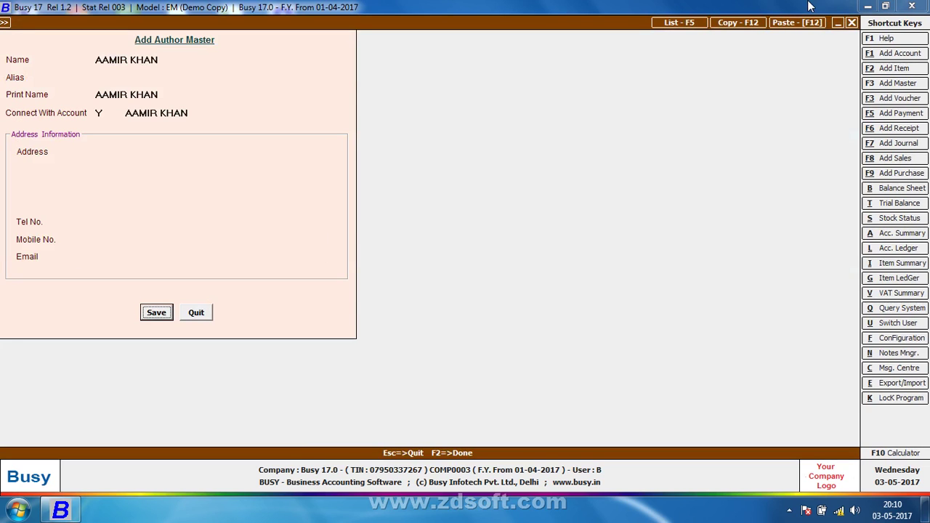
pyautogui.press('Return')
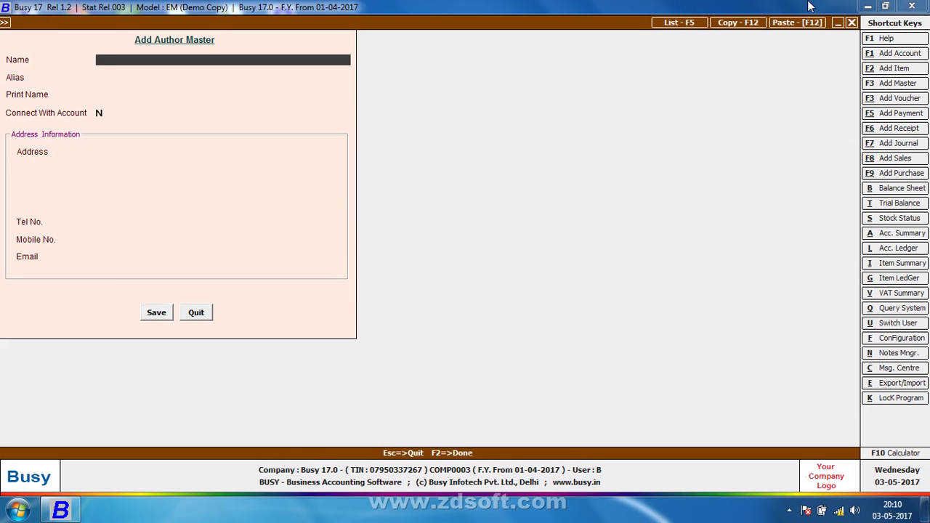
pyautogui.press('Escape')
pyautogui.press('Escape')
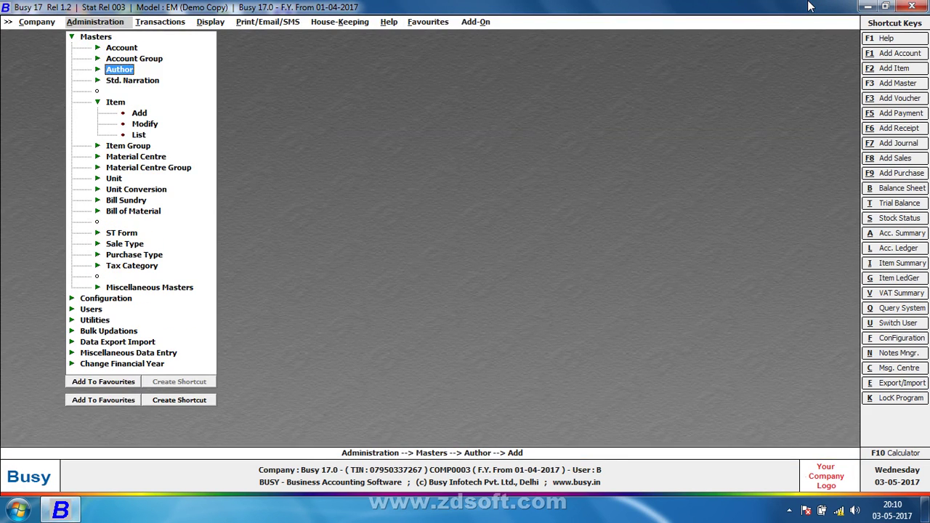
# Step: Open the item master PK MOVIE DVD for modification
pyautogui.press('Down')
pyautogui.press('Down')
pyautogui.press('Down')
pyautogui.press('Down')
pyautogui.press('Down')
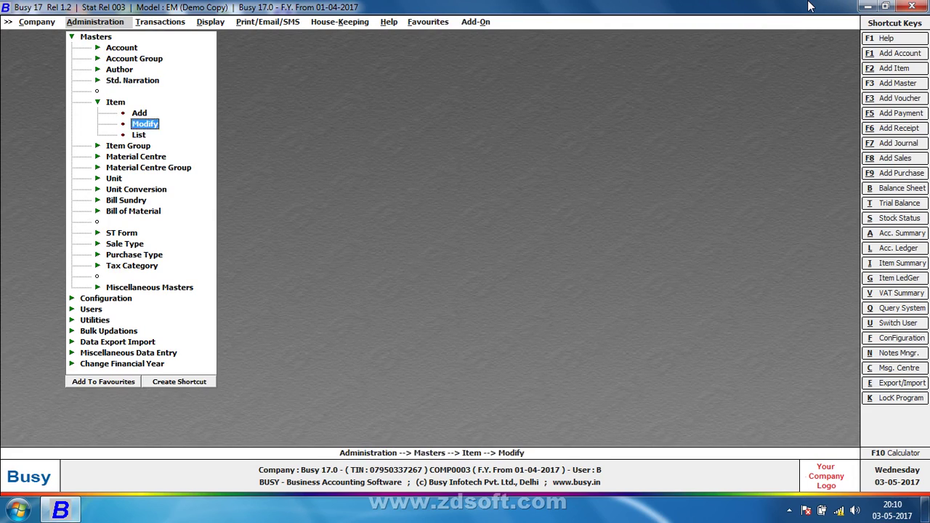
pyautogui.press('Up')
pyautogui.press('Return')
pyautogui.press('Down')
pyautogui.press('Down')
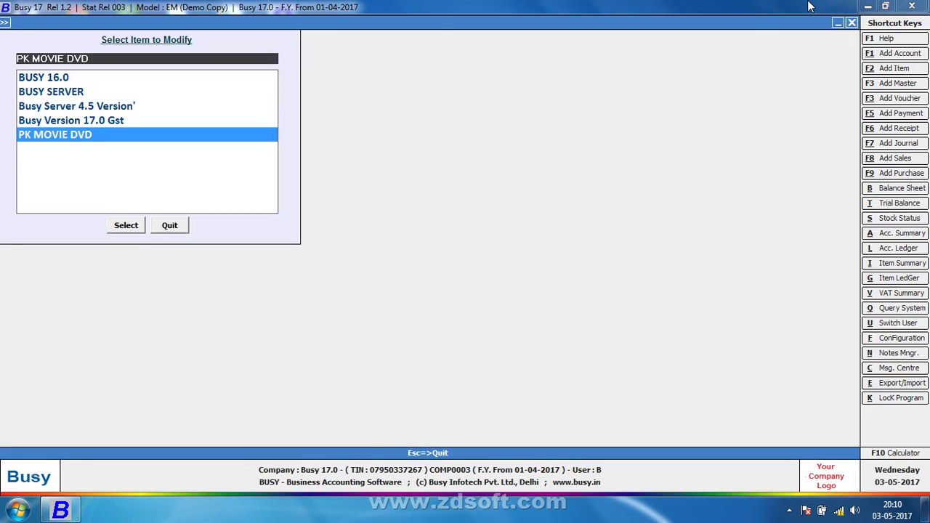
pyautogui.press('Return')
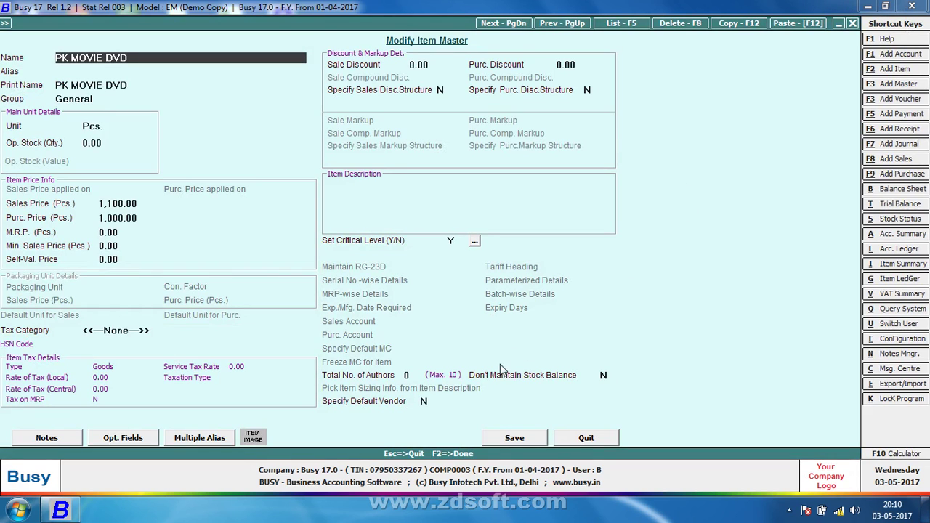
# Step: Set the item's total number of authors to 1 and choose AAMIR KHAN as Author 1 in the royalty information
pyautogui.click(417, 375)
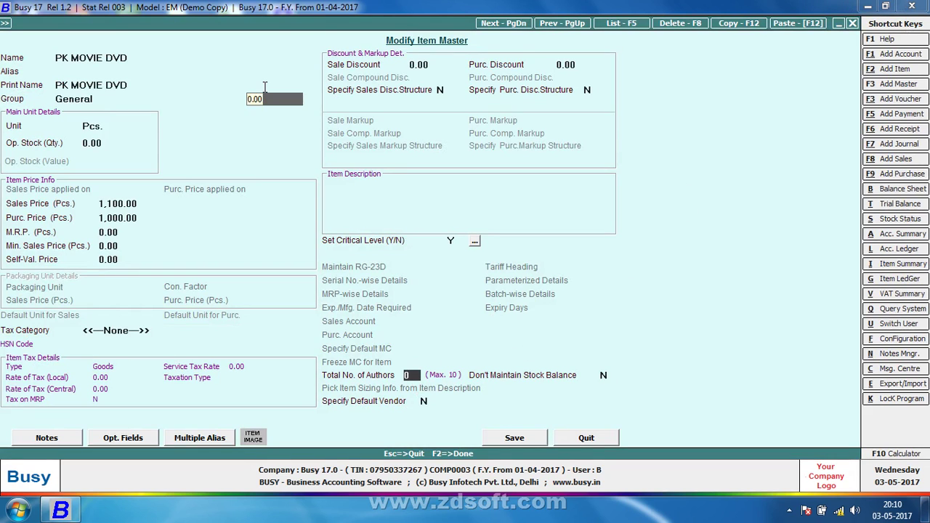
pyautogui.write('1')
pyautogui.press('Return')
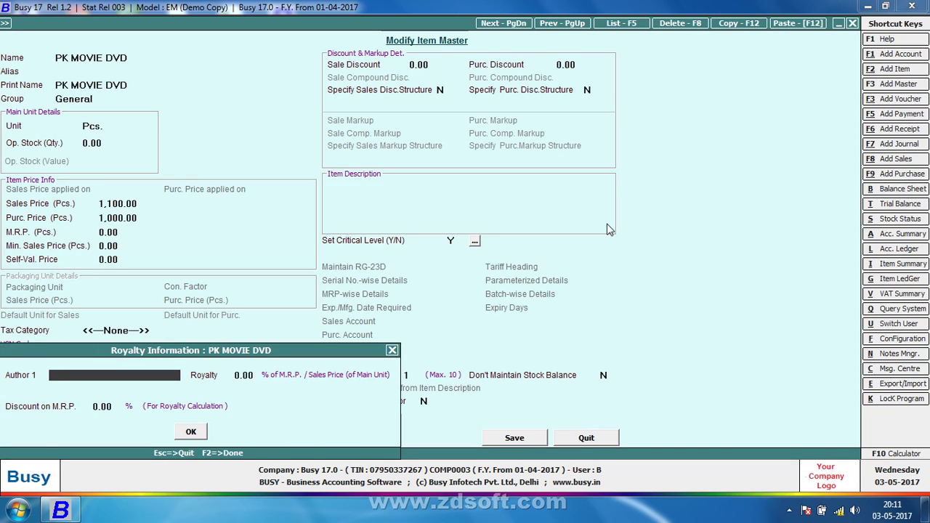
pyautogui.press('Down')
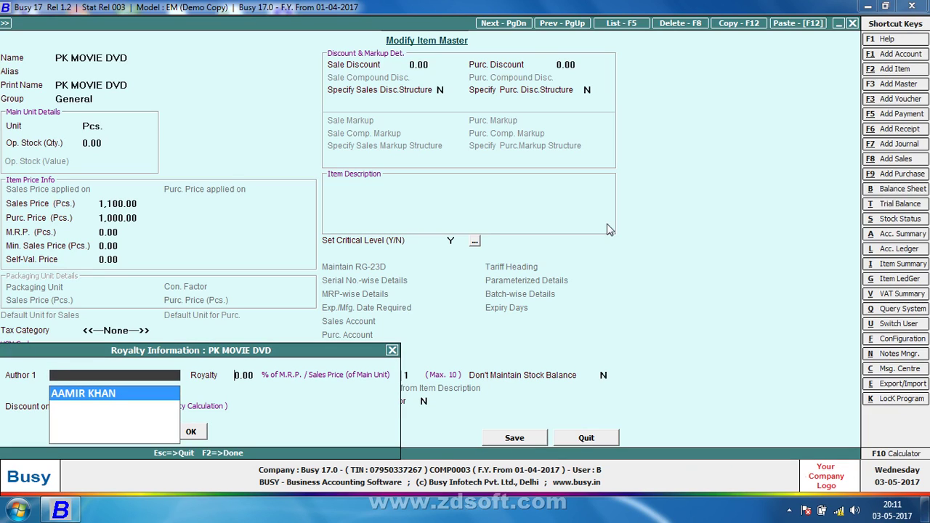
pyautogui.press('Return')
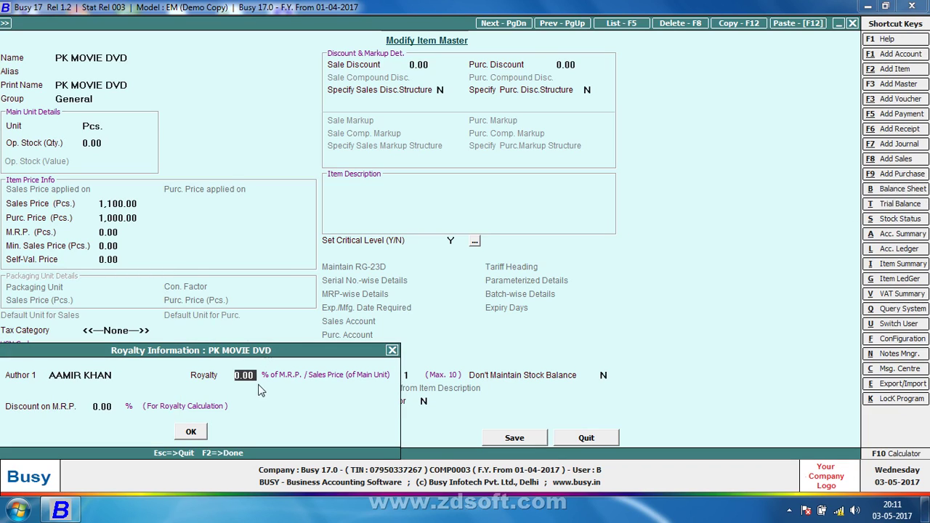
# Step: Set the author's royalty to 4%, leave the discount on M.R.P. at 0.00, save the item and close item modification
pyautogui.write('4')
pyautogui.press('Return')
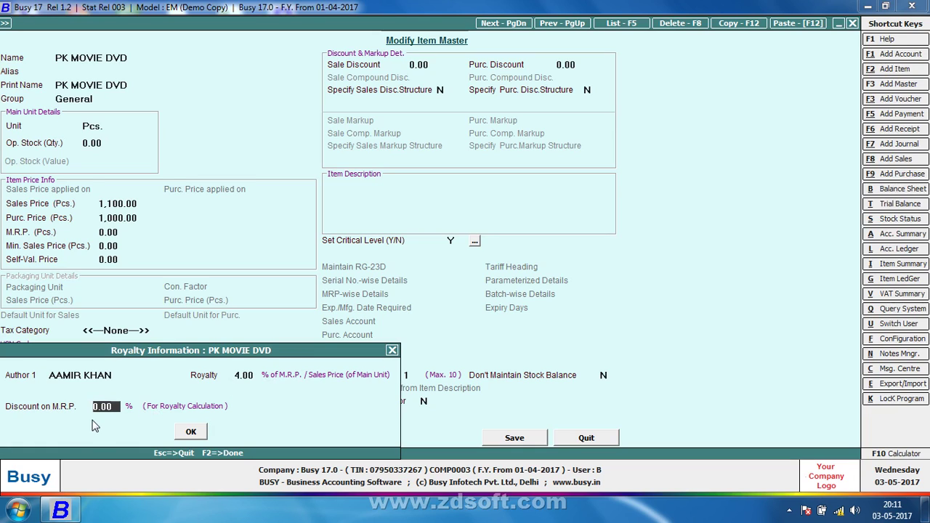
pyautogui.click(192, 431)
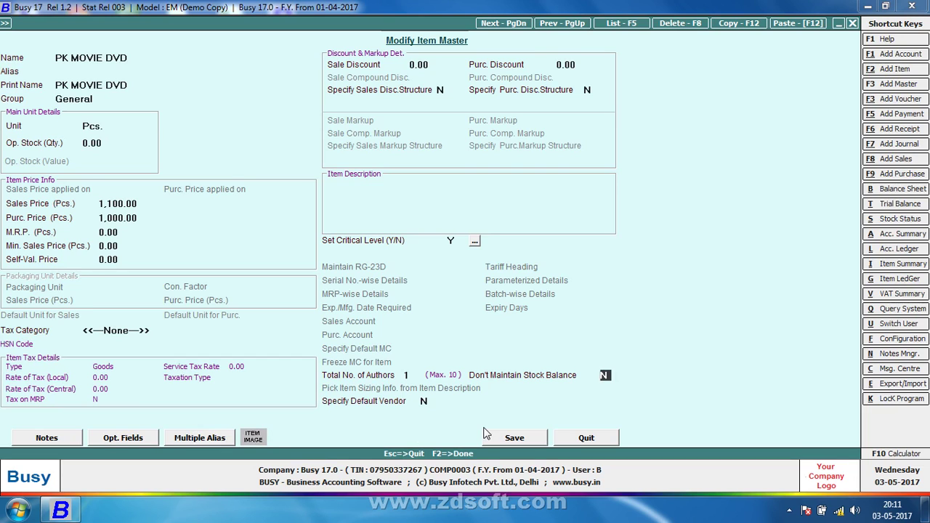
pyautogui.click(515, 437)
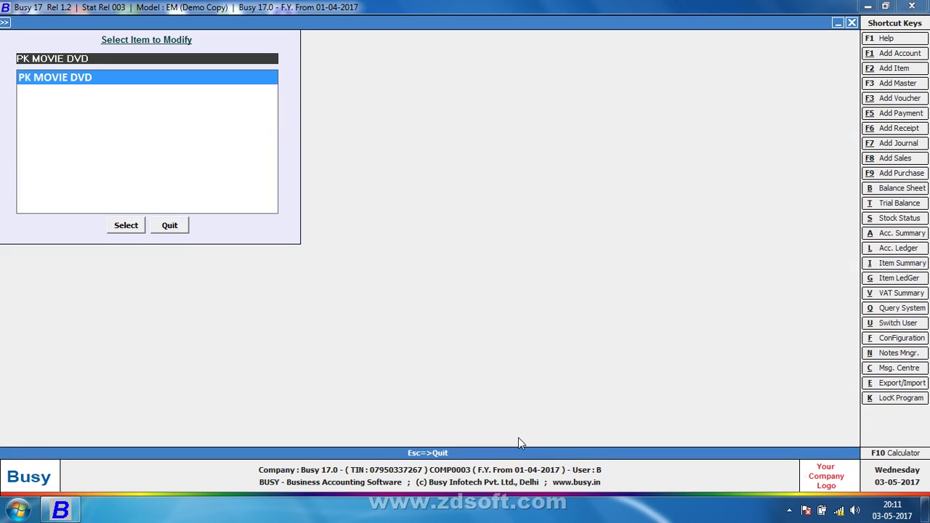
pyautogui.press('Escape')
# Step: Start a new sales voucher in the Main series dated 01-04-2017 with the sale type VAT/Exempt
pyautogui.press('Right')
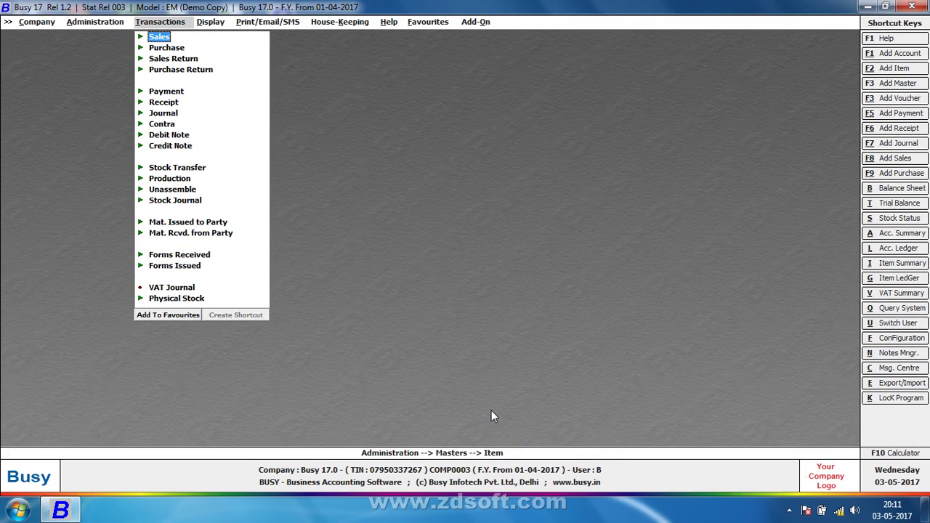
pyautogui.press('Return')
pyautogui.press('Return')
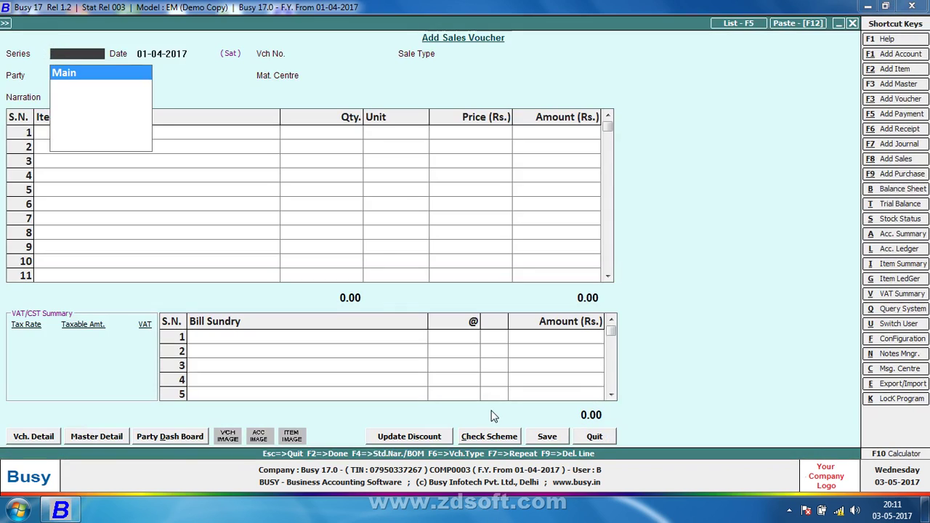
pyautogui.press('Return')
pyautogui.press('Return')
pyautogui.press('Down')
pyautogui.press('Down')
pyautogui.press('Down')
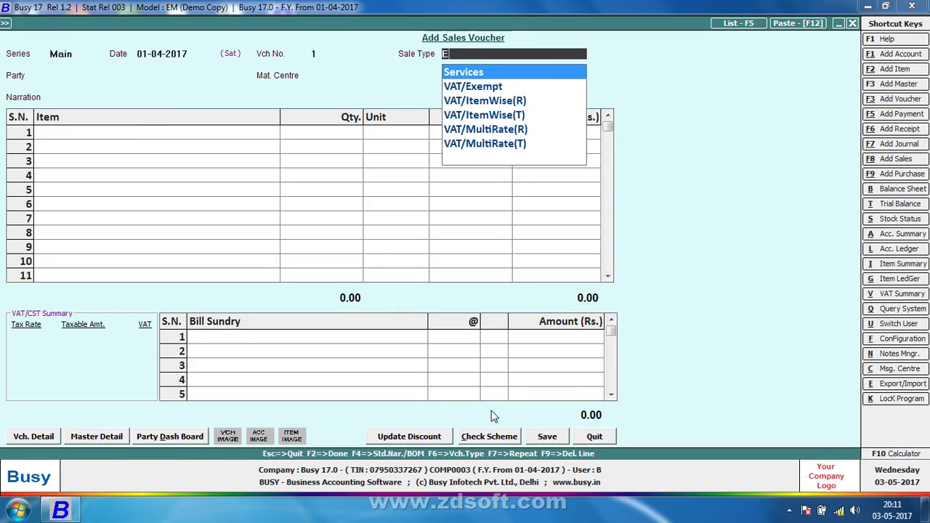
pyautogui.press('Down')
pyautogui.press('Return')
# Step: Set the voucher's party to Busy Infotech Pvt. Ltd. and the material centre to Main Store, leaving the narration empty
pyautogui.press('Down')
pyautogui.press('Down')
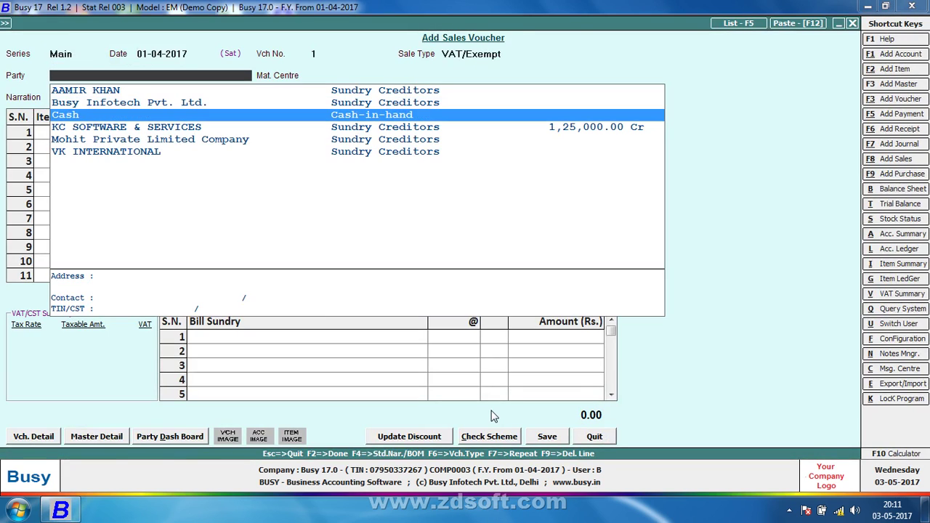
pyautogui.press('Up')
pyautogui.press('Return')
pyautogui.press('Return')
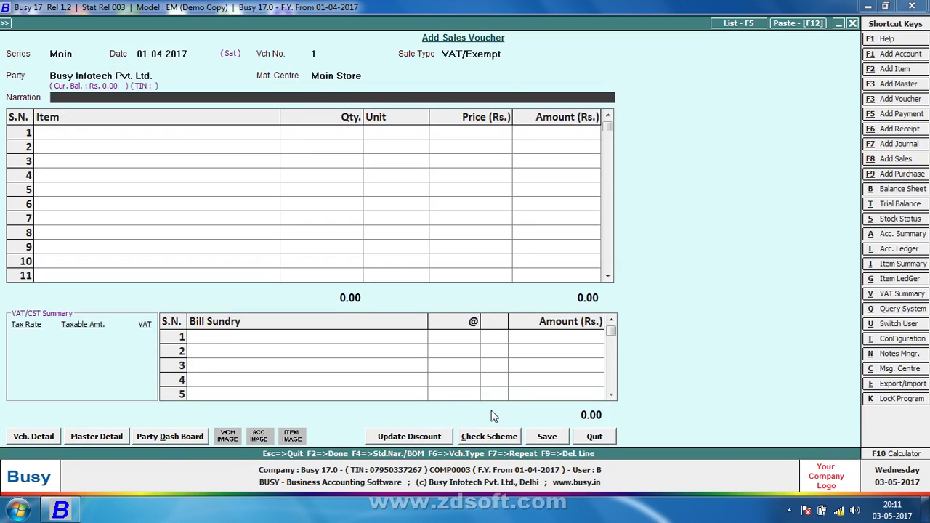
pyautogui.press('Return')
# Step: Add PK MOVIE DVD as the first item line with a quantity of 1000 Pcs
pyautogui.press('Down')
pyautogui.press('Down')
pyautogui.press('Down')
pyautogui.press('Down')
pyautogui.press('Return')
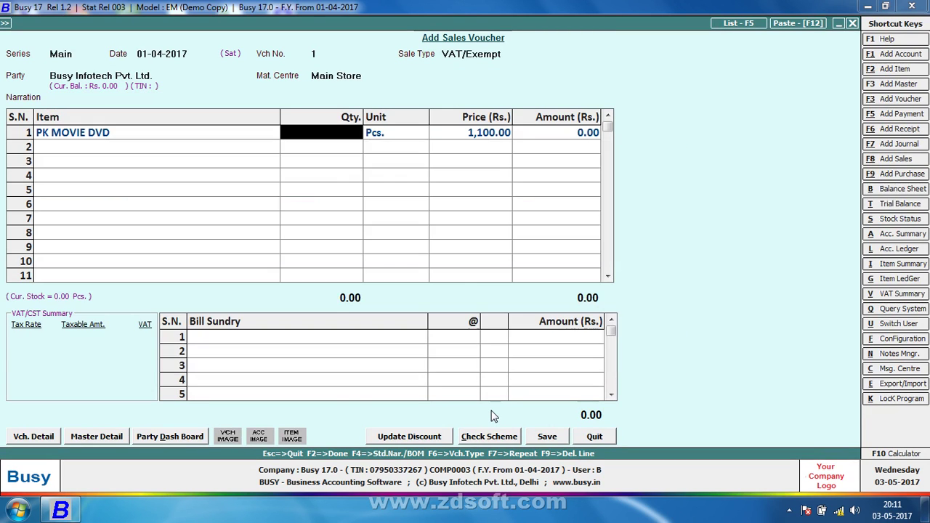
pyautogui.write('1000')
pyautogui.press('Return')
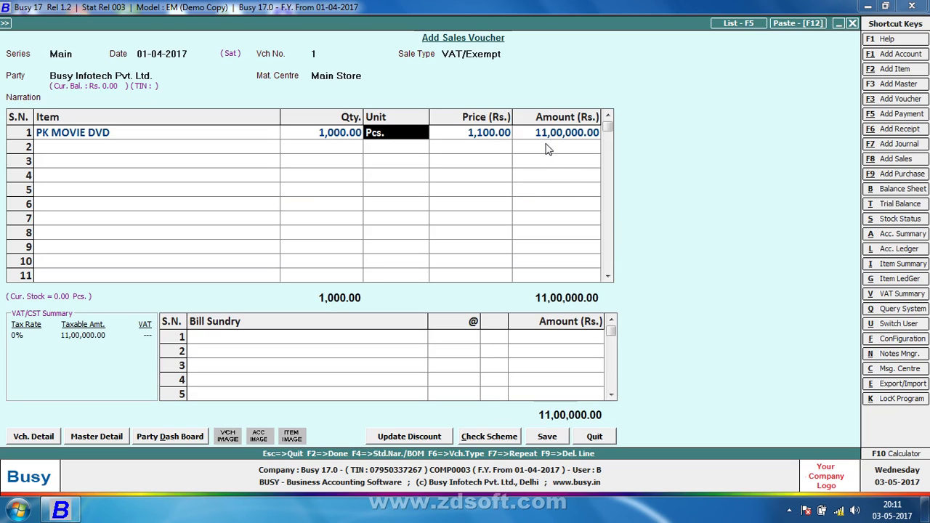
# Step: Save the sales voucher despite the negative stock and missing PAN, skip printing the invoice and close the voucher form
pyautogui.press('Return')
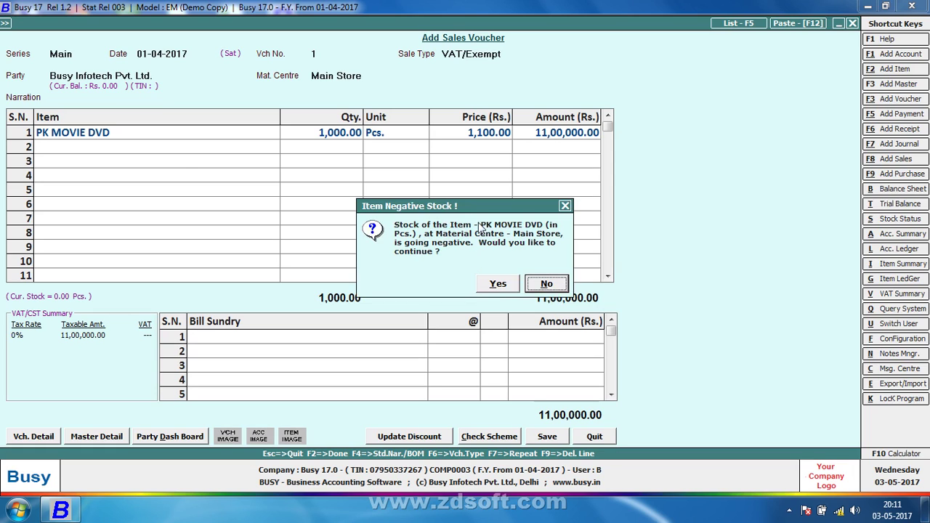
pyautogui.click(496, 284)
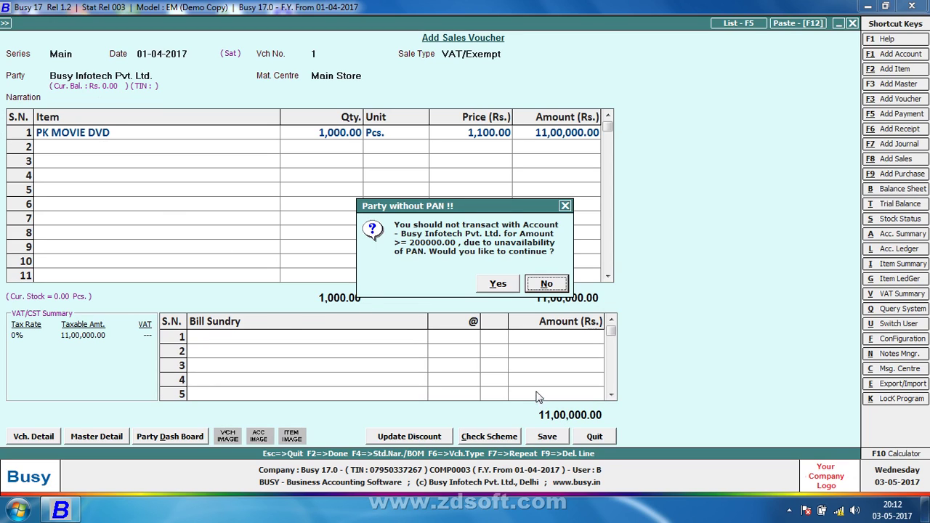
pyautogui.click(498, 286)
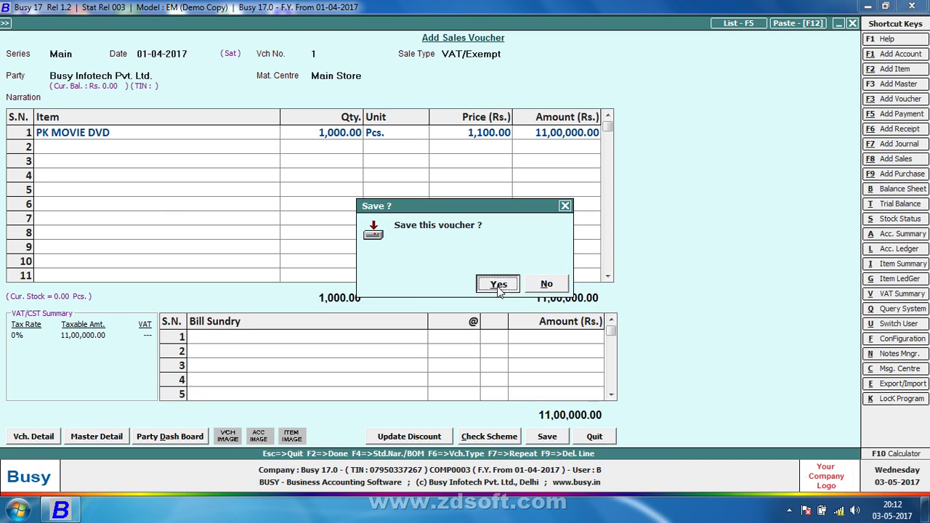
pyautogui.click(498, 287)
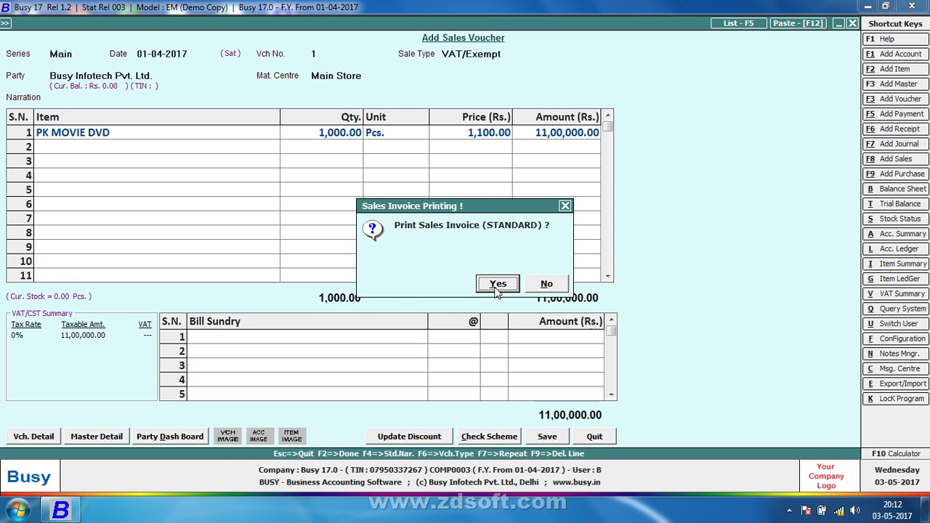
pyautogui.press('Right')
pyautogui.press('Return')
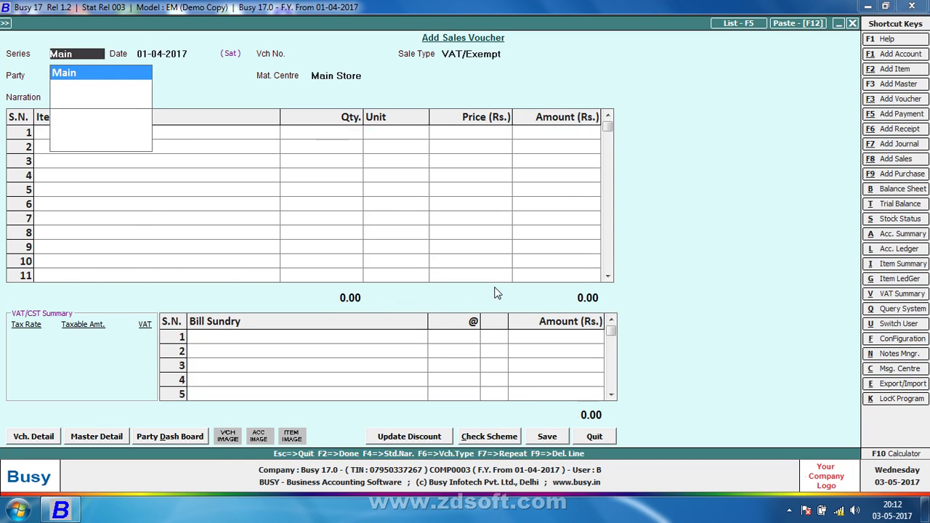
pyautogui.press('Escape')
pyautogui.press('Escape')
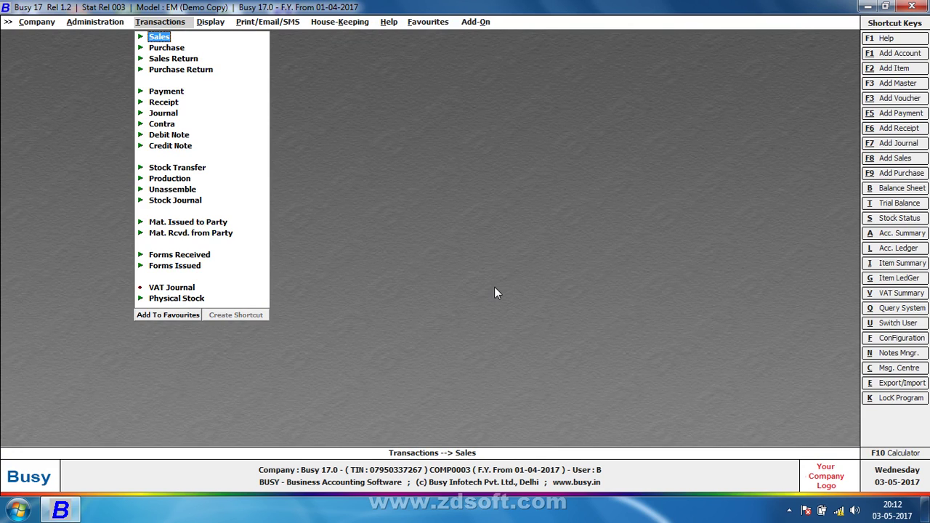
# Step: Open the royalty calculation report for one author
pyautogui.press('Right')
pyautogui.press('Down')
pyautogui.press('Down')
pyautogui.press('Down')
pyautogui.press('Down')
pyautogui.press('Down')
pyautogui.press('Down')
pyautogui.press('Down')
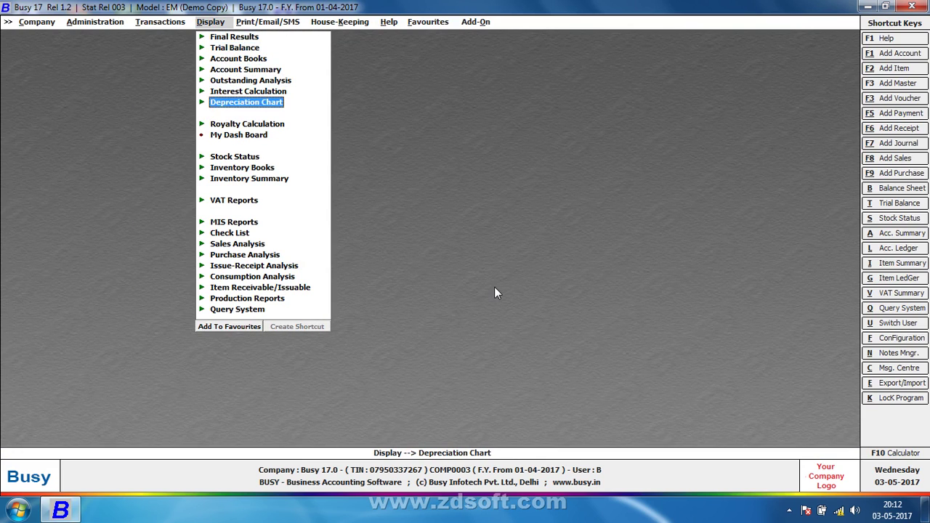
pyautogui.press('Return')
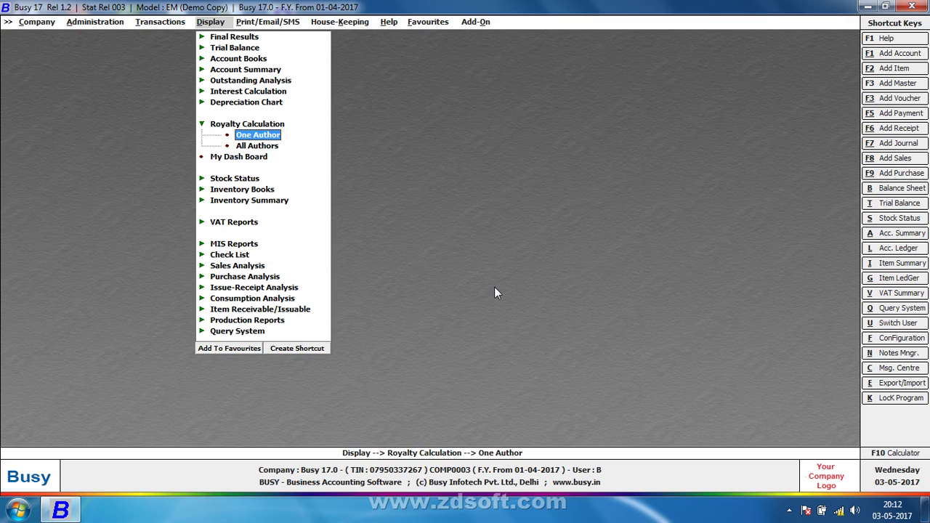
pyautogui.press('Down')
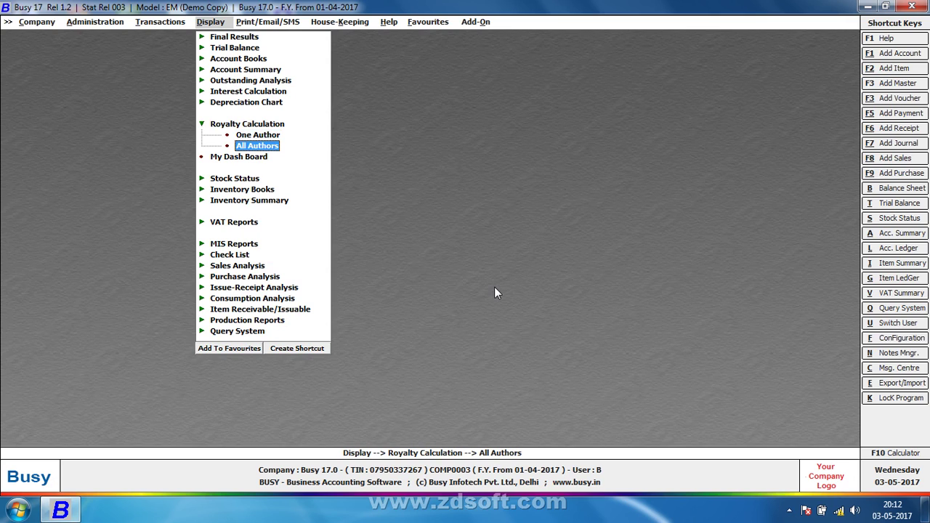
pyautogui.press('Up')
pyautogui.press('Return')
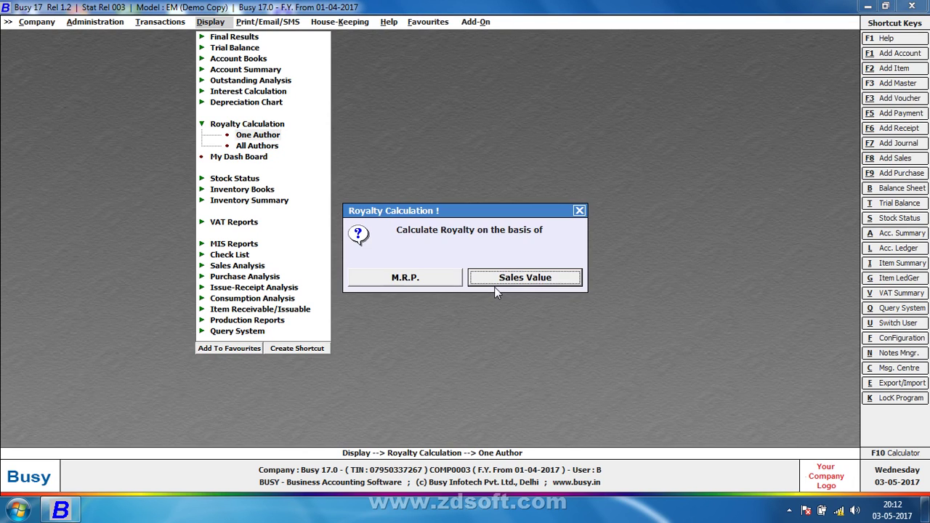
# Step: Generate the sales-details royalty report on Sales Value for AAMIR KHAN from 01-04-2017 to 30-04-2017, excluding zero-royalty items
pyautogui.click(494, 284)
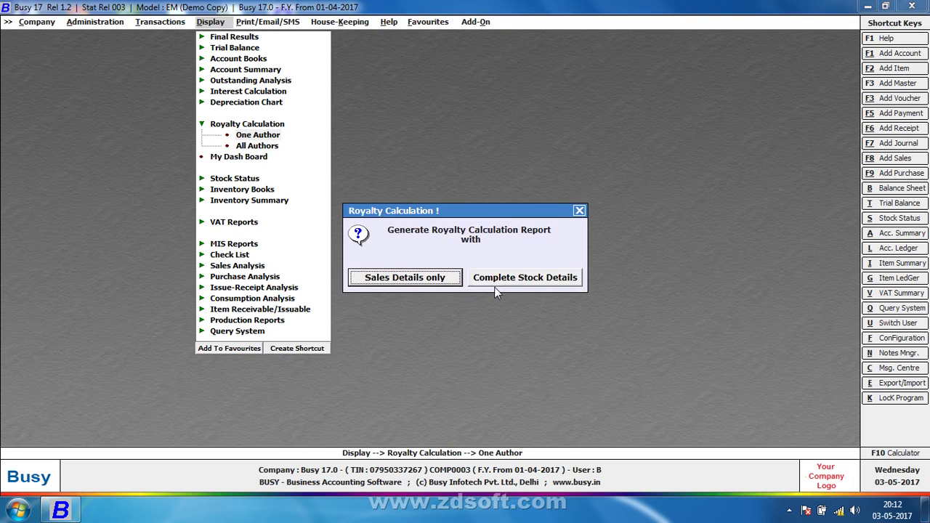
pyautogui.click(494, 285)
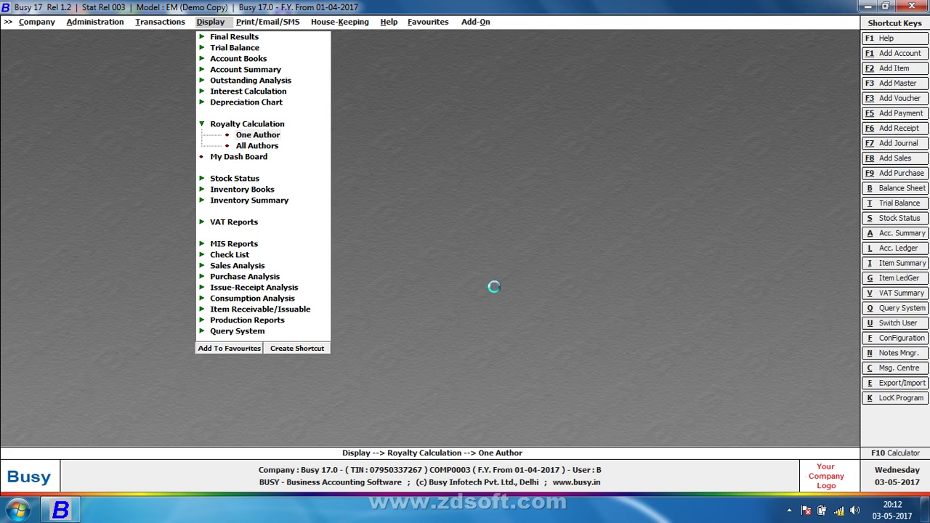
pyautogui.press('Return')
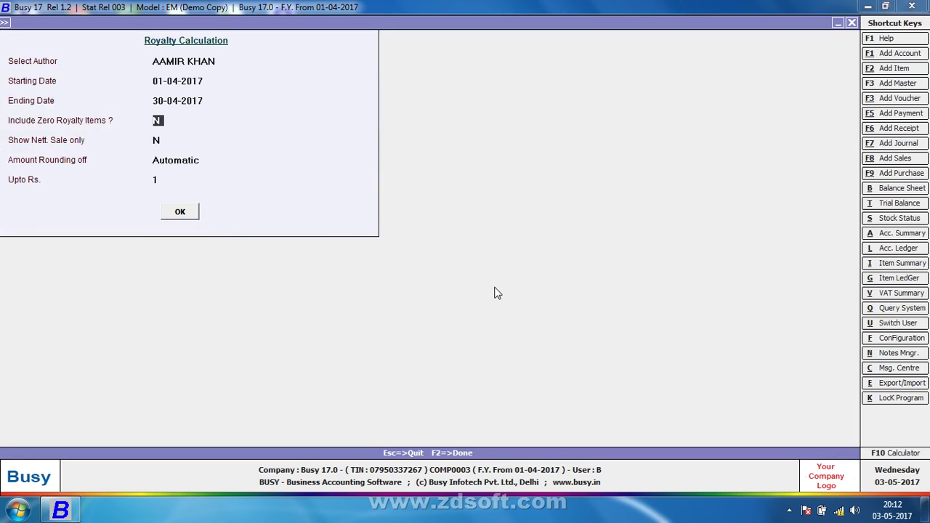
pyautogui.press('F2')
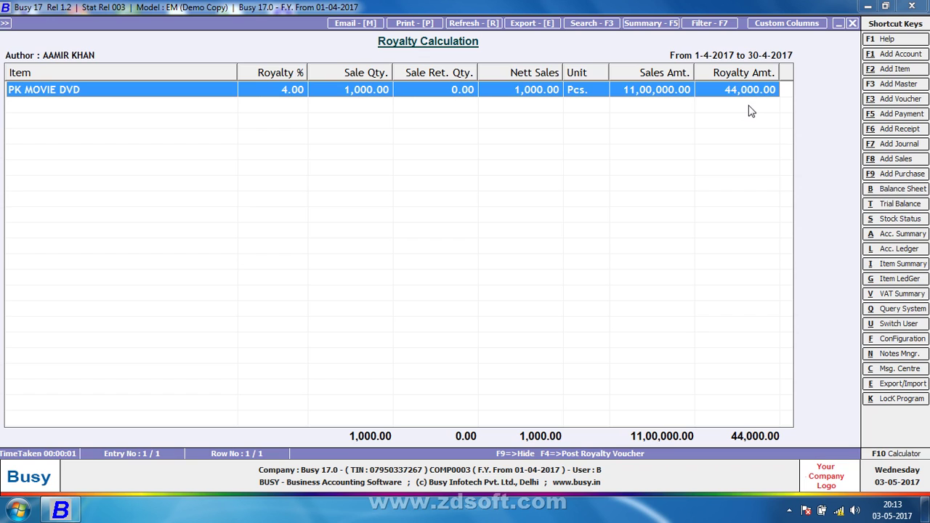
# Step: Display the account ledger of AAMIR KHAN from 1-4-2017 to 30-4-2017, and close the ledger and the royalty report
pyautogui.write('l')
pyautogui.write('AM')
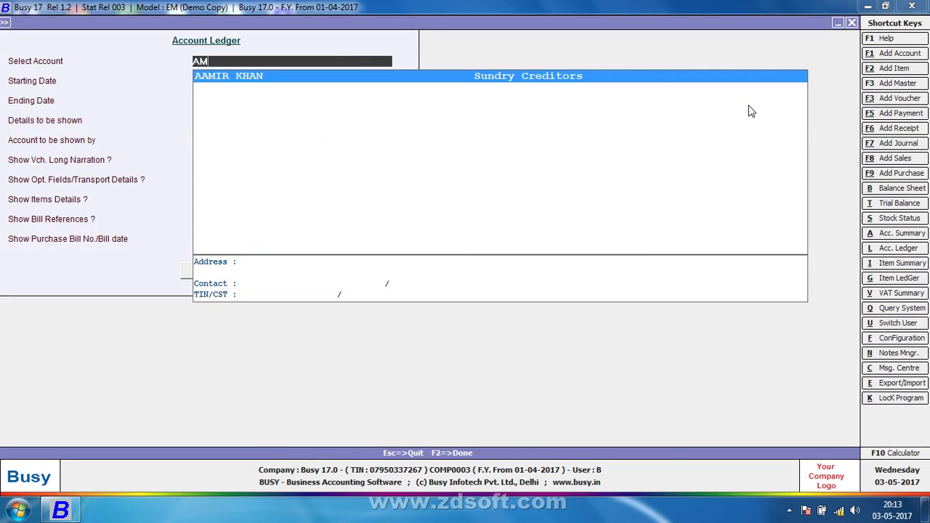
pyautogui.press('Return')
pyautogui.press('F2')
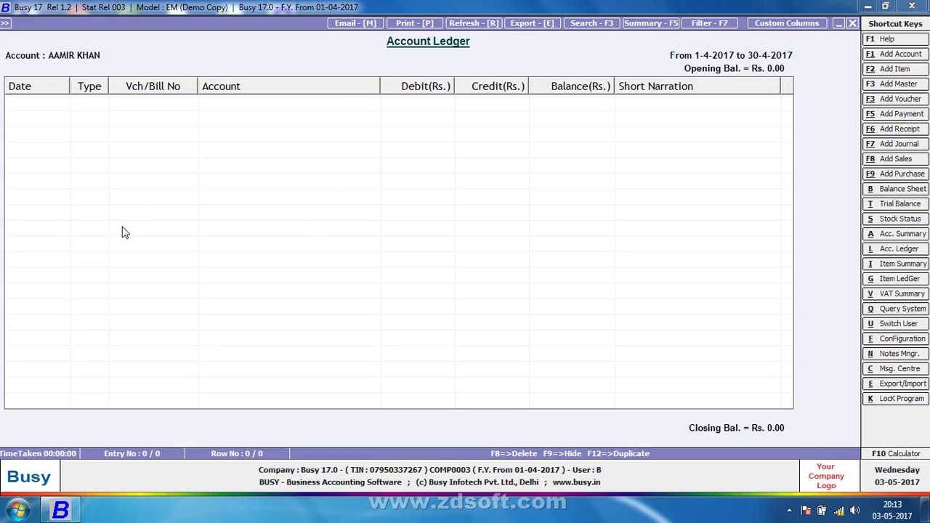
pyautogui.press('Escape')
pyautogui.press('Escape')
pyautogui.press('Escape')
pyautogui.press('Escape')
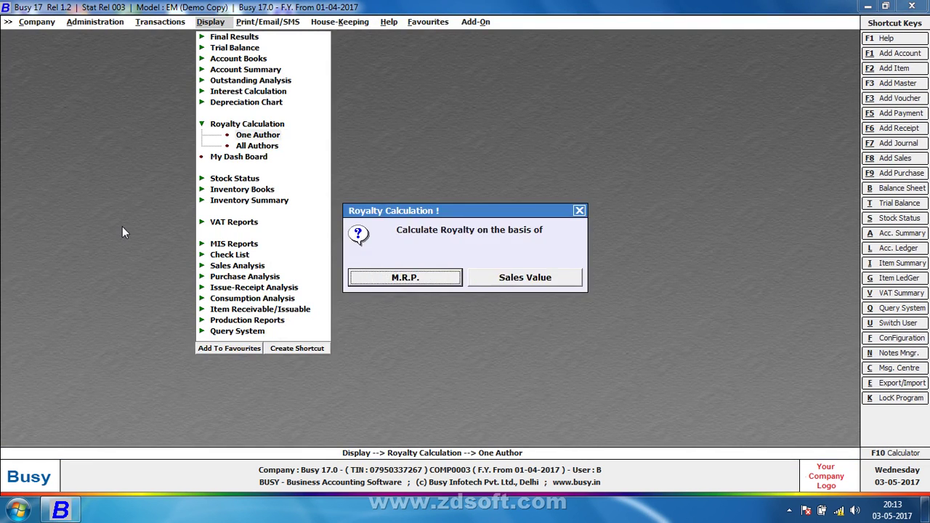
pyautogui.press('Escape')
pyautogui.press('Left')
pyautogui.press('Down')
pyautogui.press('Down')
pyautogui.press('Down')
pyautogui.press('Down')
pyautogui.press('Down')
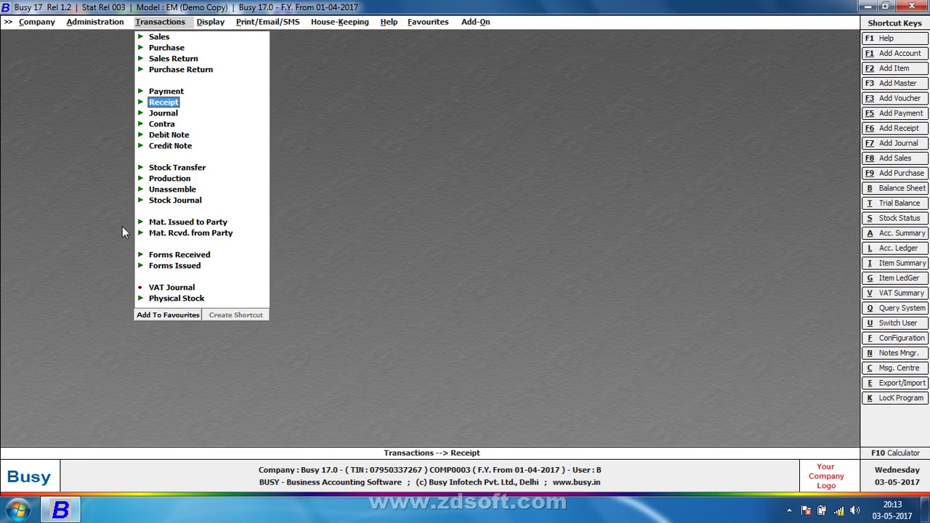
pyautogui.press('Down')
pyautogui.press('Return')
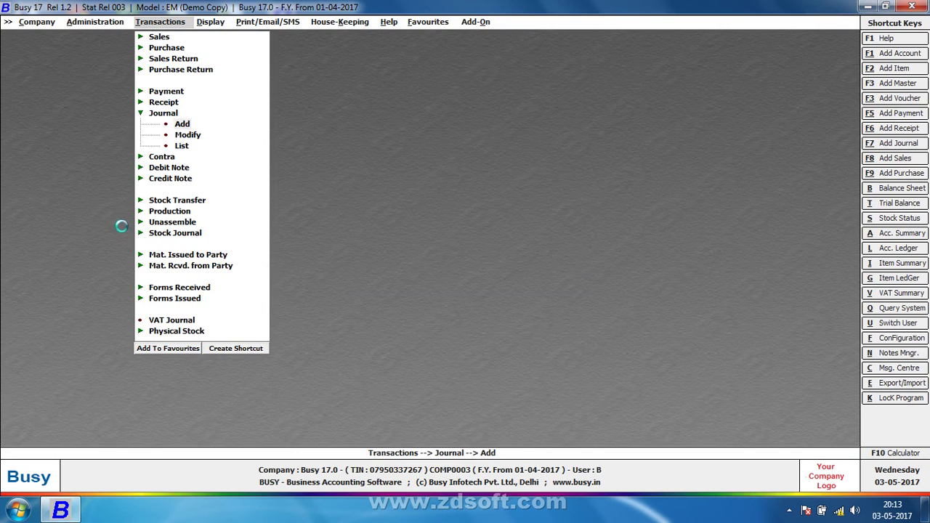
pyautogui.press('Return')
pyautogui.press('Return')
pyautogui.press('Return')
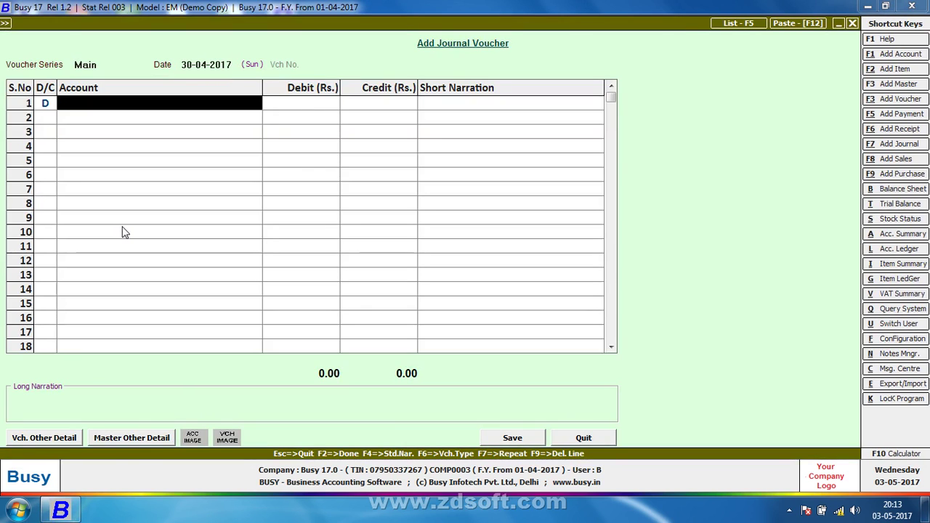
pyautogui.write('rO')
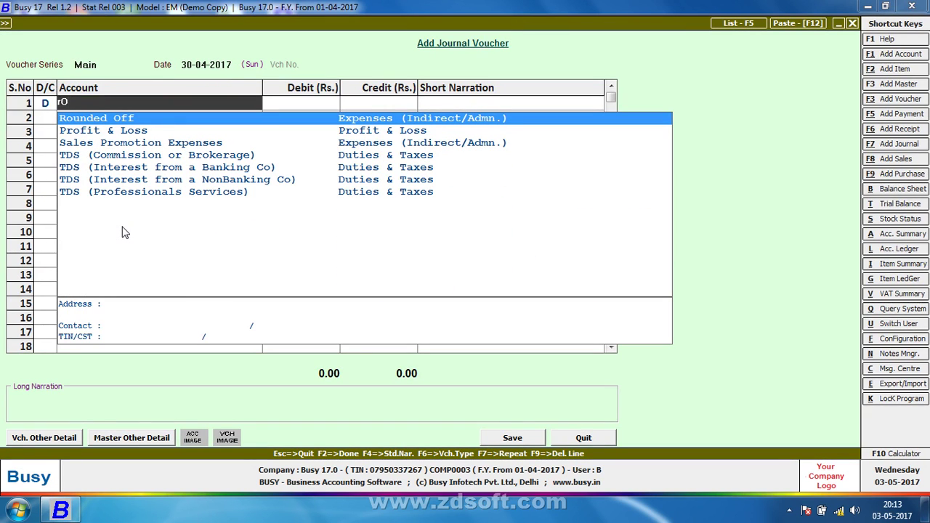
pyautogui.press('Escape')
pyautogui.press('Escape')
pyautogui.press('Return')
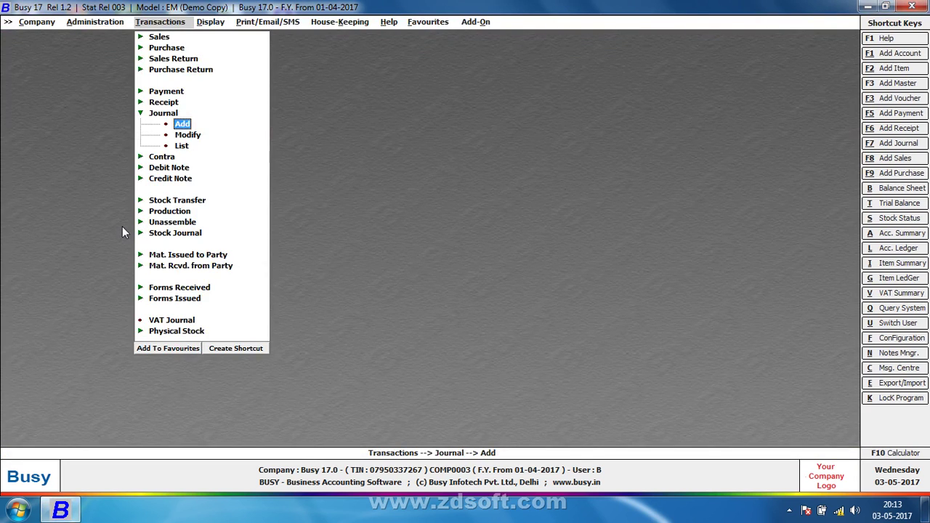
# Step: Generate the sales-details royalty report on Sales Value for AAMIR KHAN from 01-04-2017 to 30-04-2017, excluding zero-royalty items
pyautogui.press('Right')
pyautogui.press('Return')
pyautogui.press('Return')
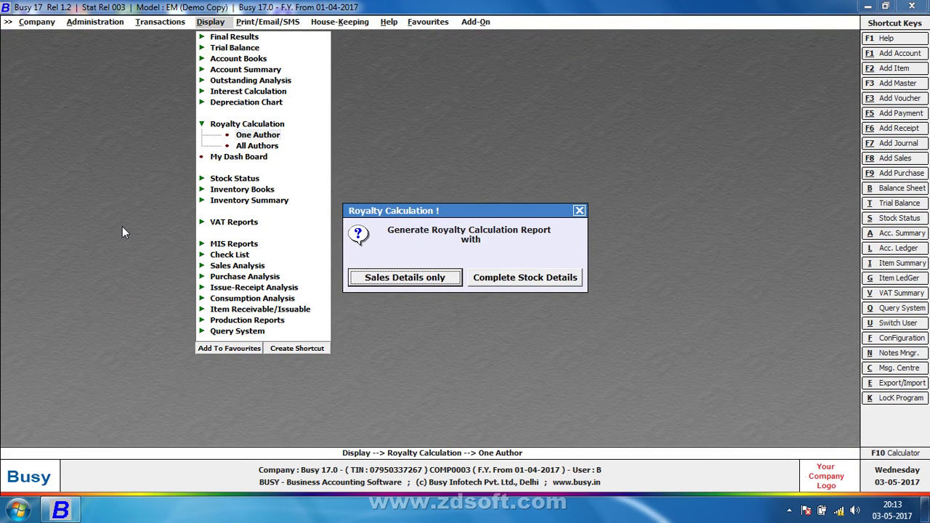
pyautogui.press('Escape')
pyautogui.press('Right')
pyautogui.press('Return')
pyautogui.press('Return')
pyautogui.press('Return')
pyautogui.press('Return')
pyautogui.press('Return')
pyautogui.press('Return')
pyautogui.press('Return')
pyautogui.press('Return')
pyautogui.press('Return')
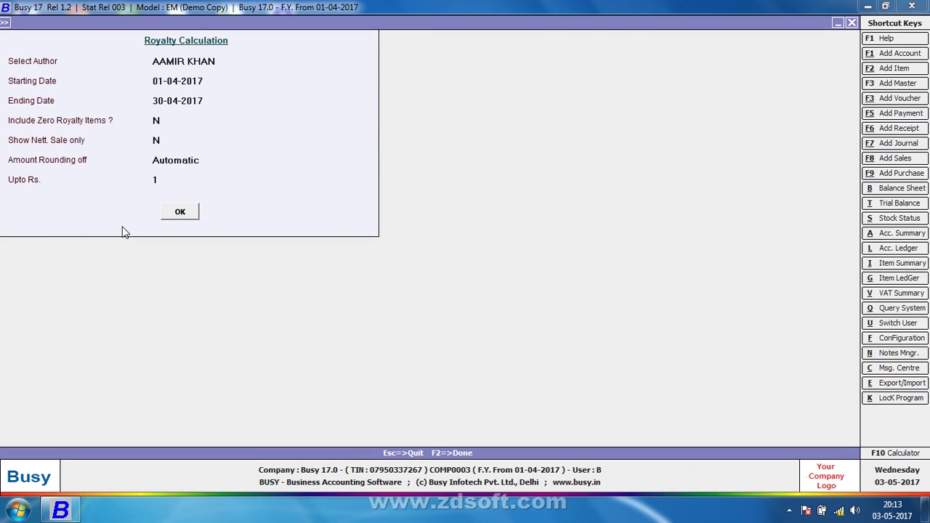
pyautogui.press('Return')
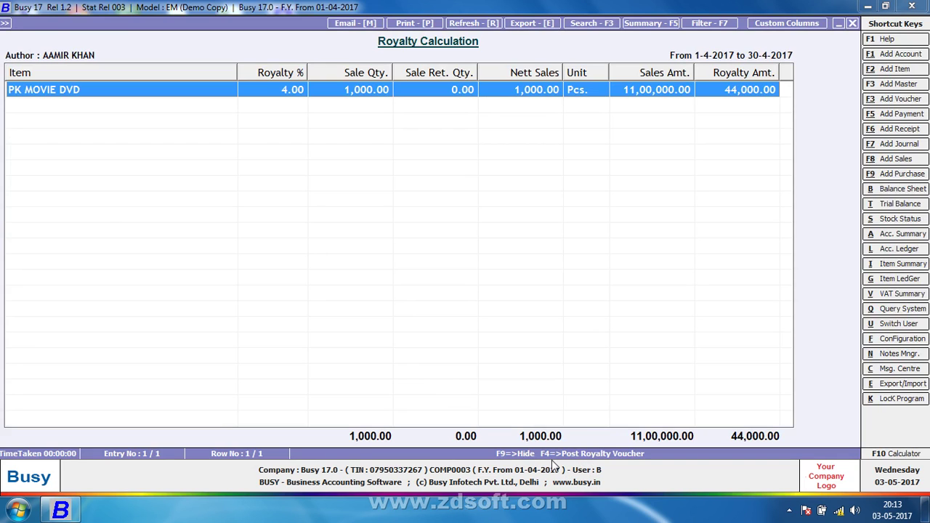
# Step: Post the royalty journal voucher in series Main dated 30-04-2017 with AAMIR KHAN as royalty payable account and no bill references
pyautogui.press('F4')
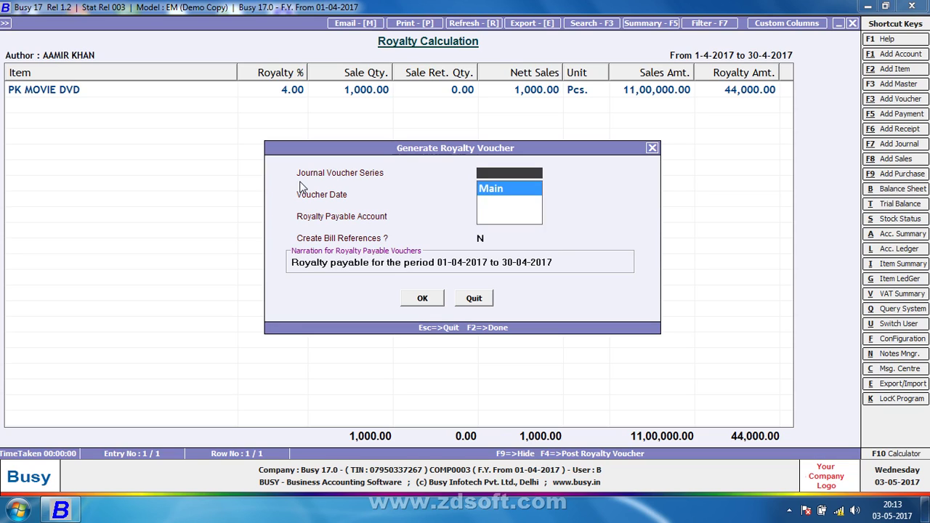
pyautogui.press('Return')
pyautogui.press('Return')
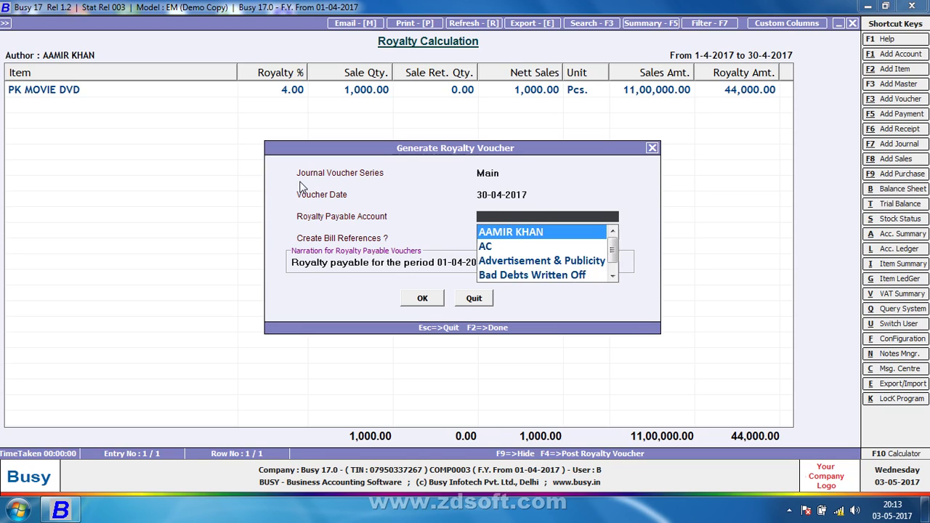
pyautogui.press('Return')
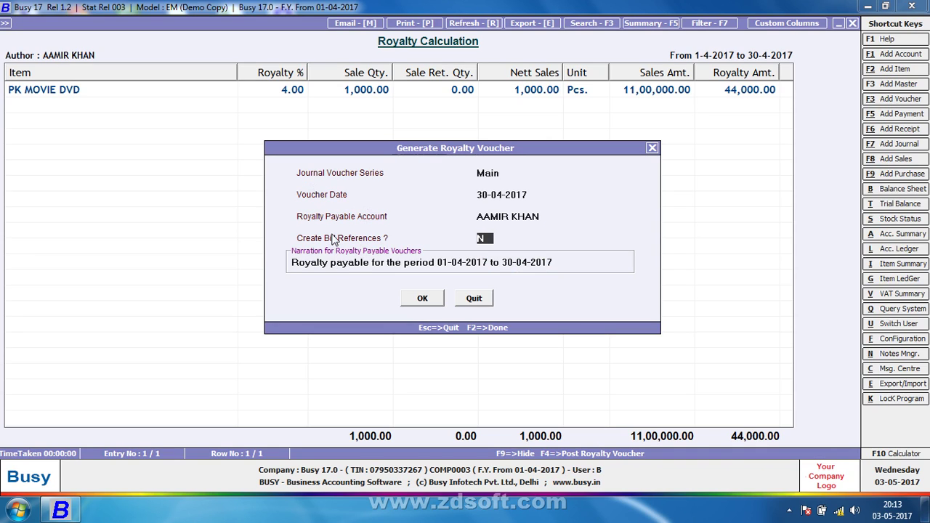
pyautogui.press('Return')
pyautogui.press('Return')
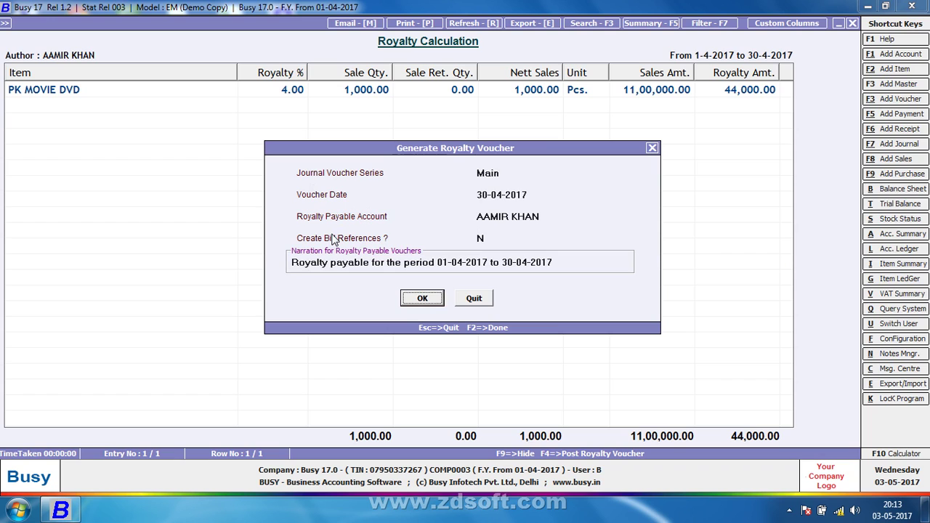
pyautogui.press('Return')
pyautogui.press('Return')
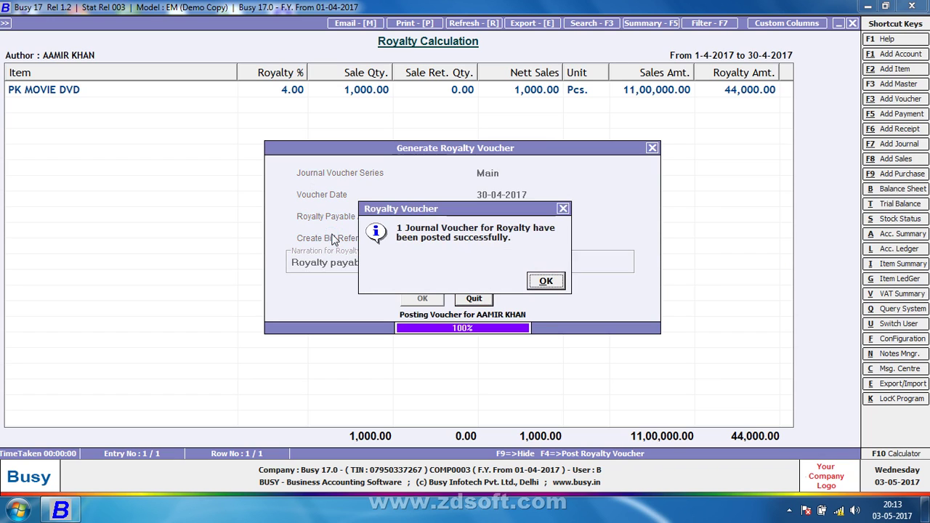
pyautogui.press('Return')
# Step: Display the ledger of AAMIR KHAN from 1-4-2017 to 30-4-2017 and check the account lines of the posted royalty journal voucher
pyautogui.hotkey('alt', 'l')
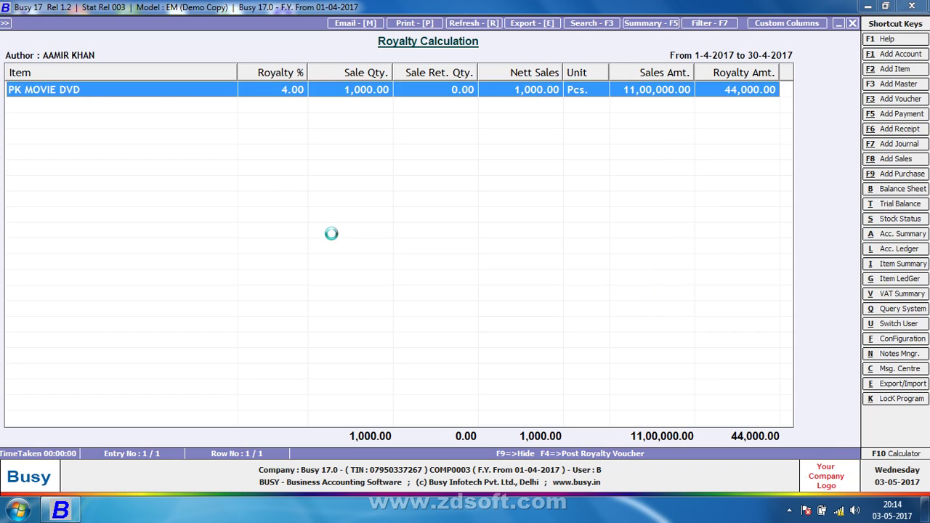
pyautogui.press('Return')
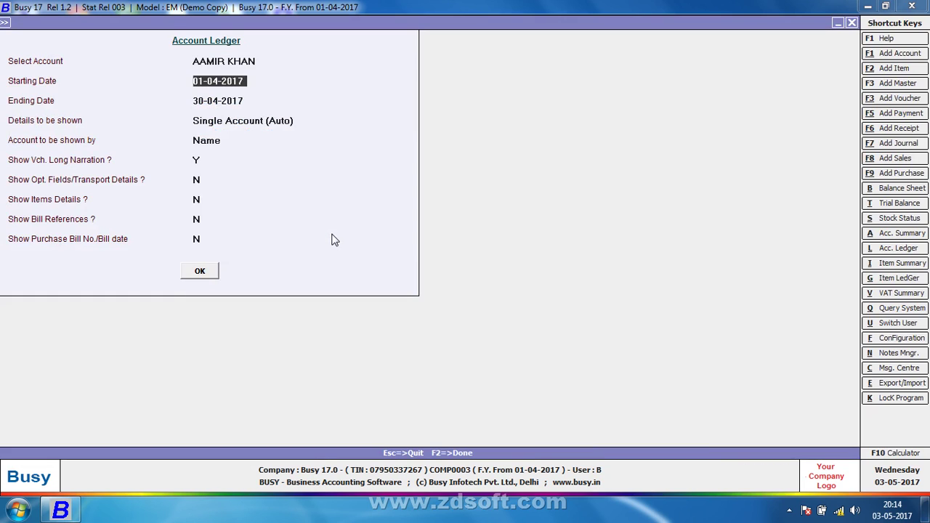
pyautogui.press('F2')
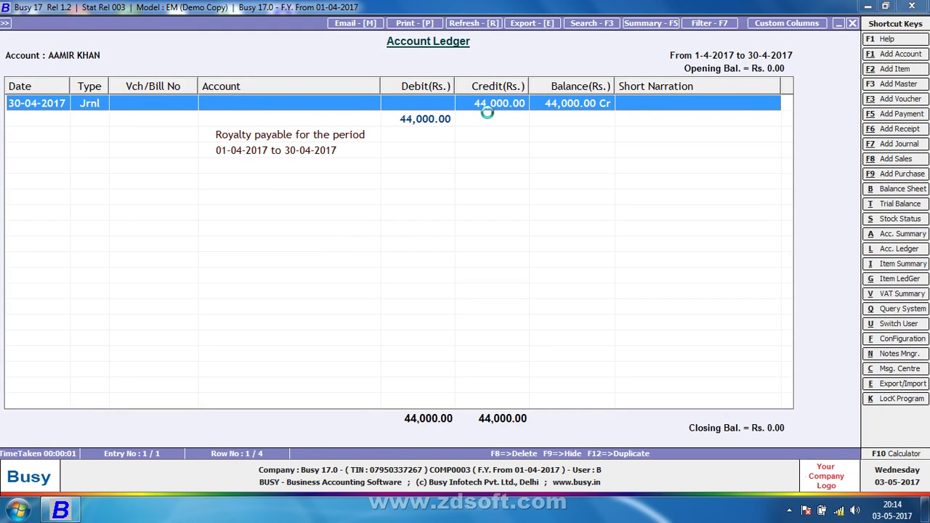
pyautogui.doubleClick(484, 108)
pyautogui.click(147, 117)
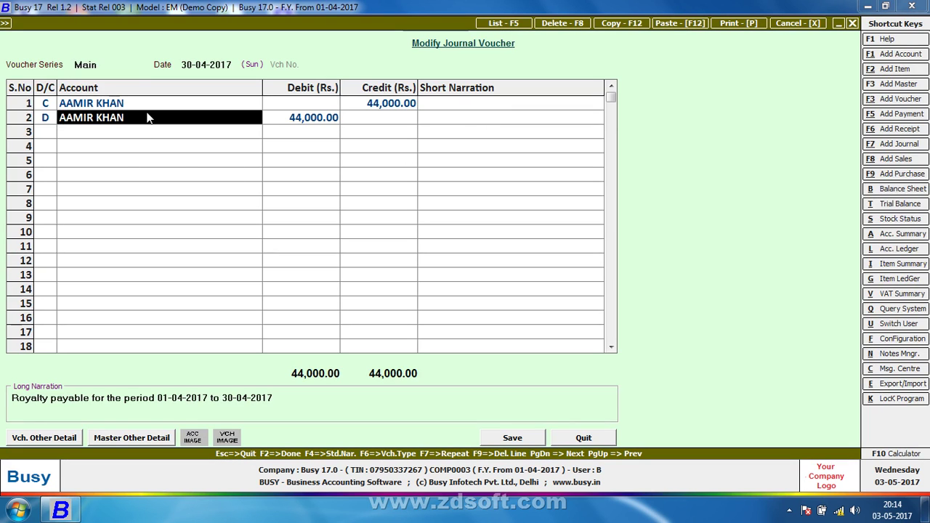
pyautogui.press('Escape')
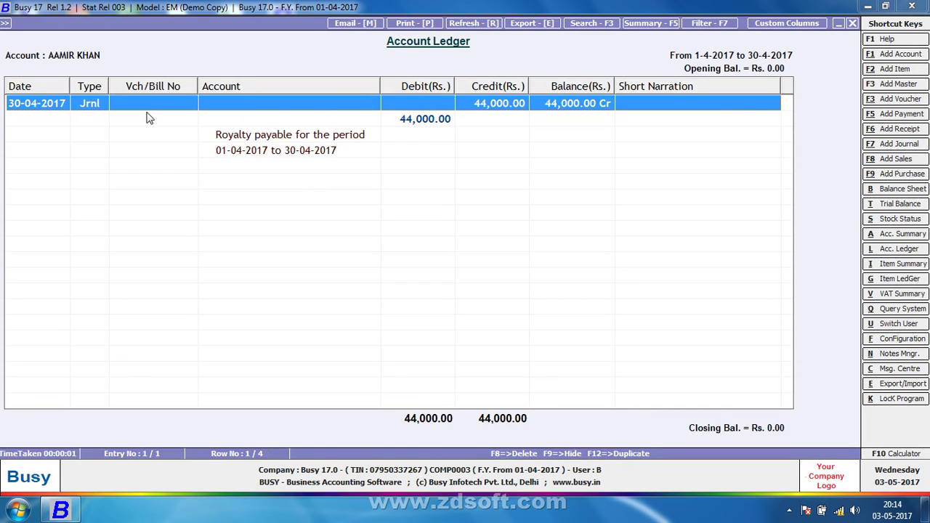
# Step: Reopen the royalty journal voucher and copy "Royalty payable" from its long narration for use in the debit line's account
pyautogui.doubleClick(147, 118)
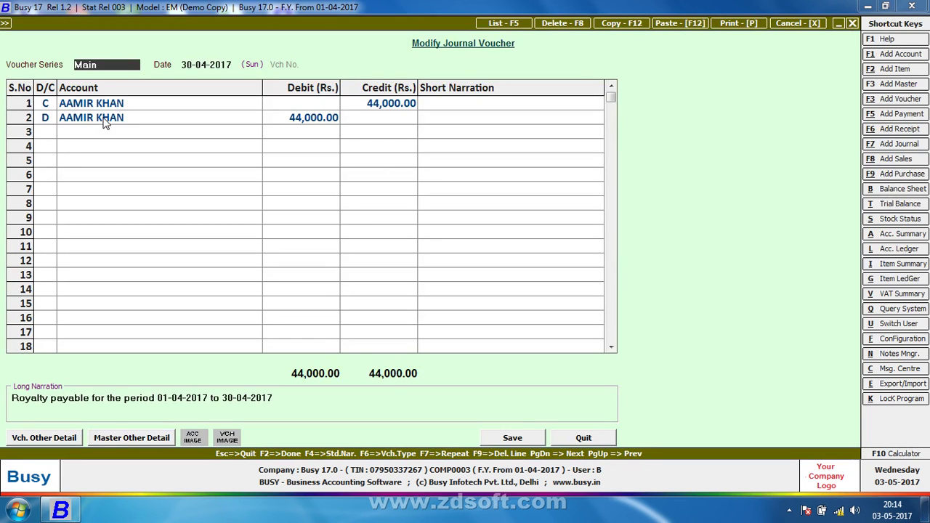
pyautogui.click(104, 123)
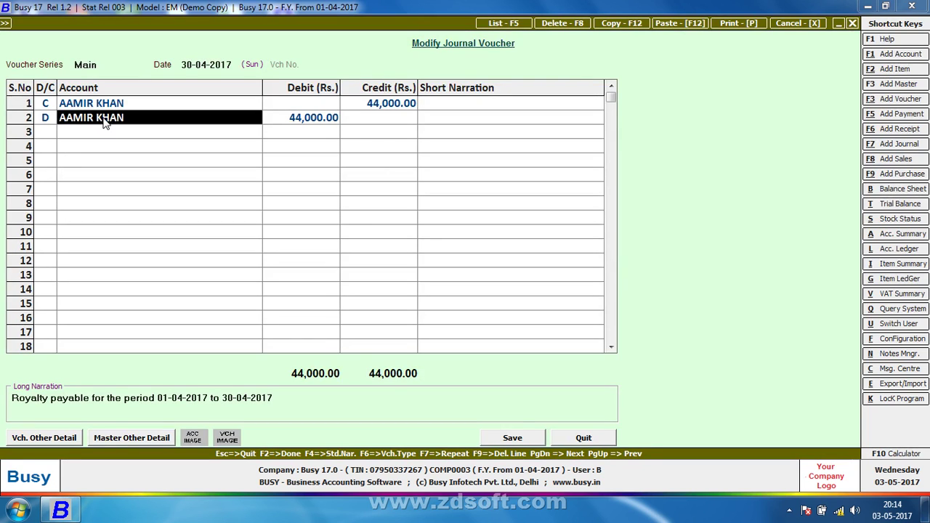
pyautogui.press('F3')
pyautogui.press('Escape')
pyautogui.moveTo(16, 401); pyautogui.dragTo(88, 403)
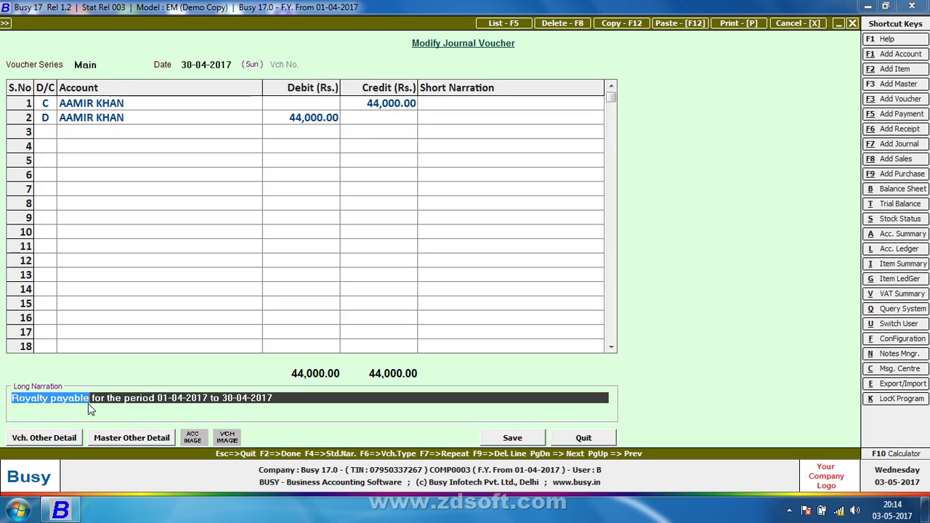
pyautogui.click(110, 121)
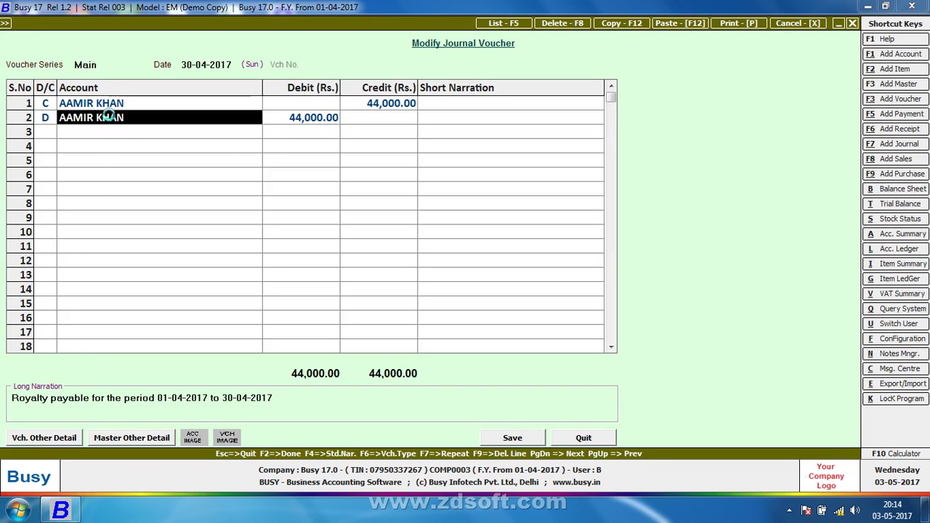
# Step: Create and save a new account named Royalty Payable. under the group Expenses (Indirect/Admn.)
pyautogui.write('Royalty payable.')
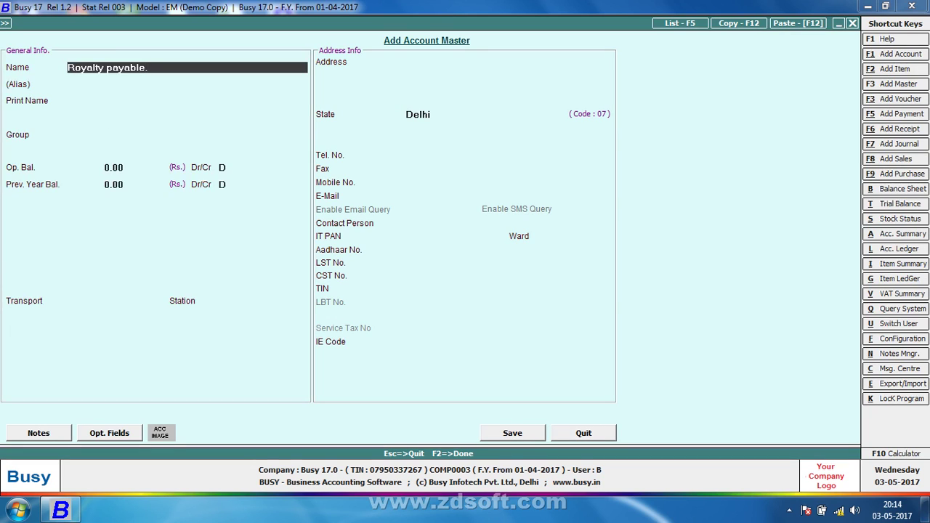
pyautogui.press('Return')
pyautogui.press('Return')
pyautogui.write('EX')
pyautogui.press('Down')
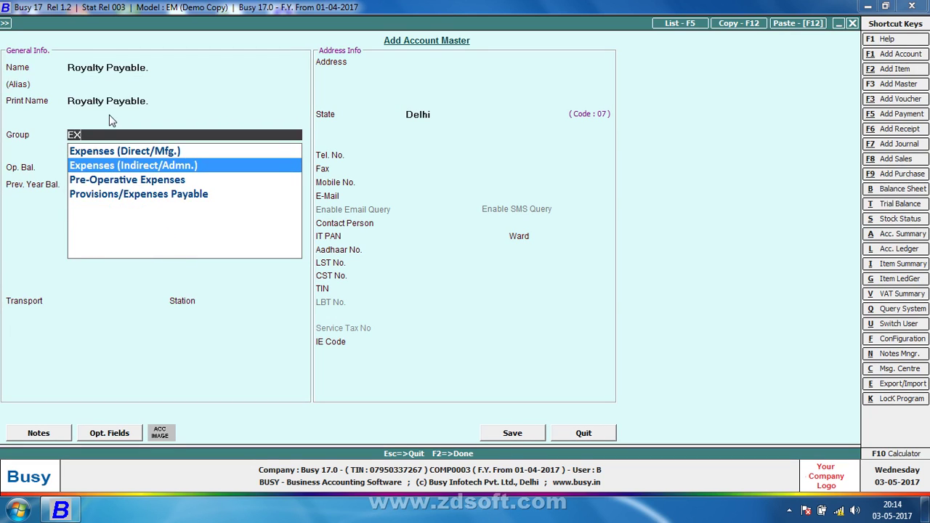
pyautogui.press('Return')
pyautogui.press('F2')
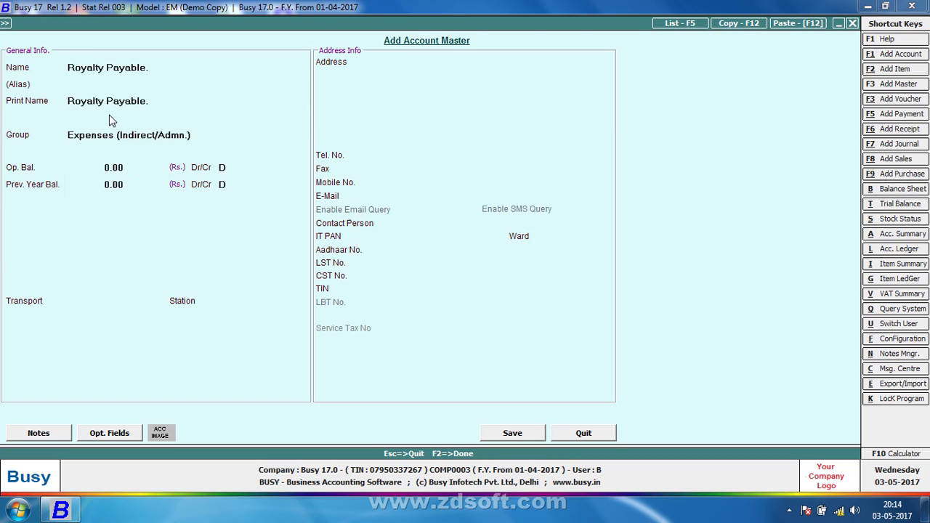
pyautogui.press('Return')
# Step: Save the journal voucher with Royalty Payable. as the debit account, and close the ledger and royalty report
pyautogui.press('Return')
pyautogui.press('Return')
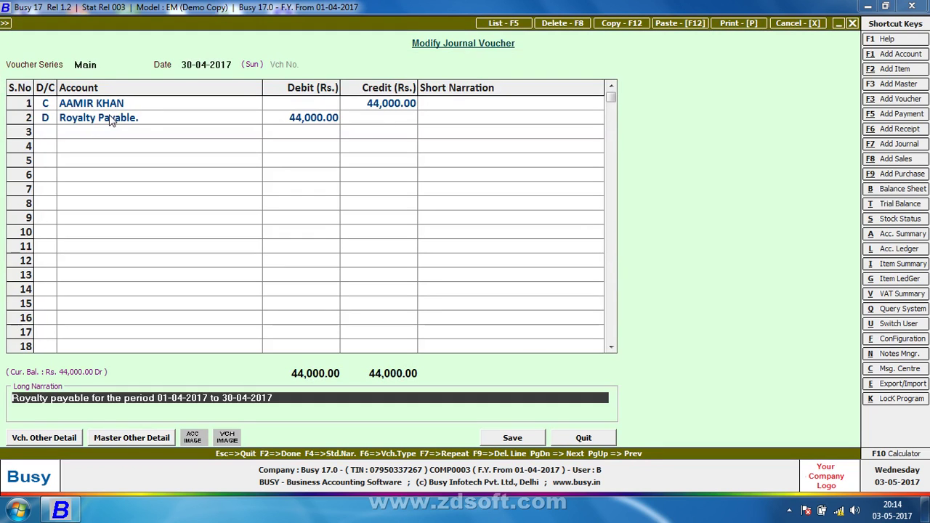
pyautogui.press('Return')
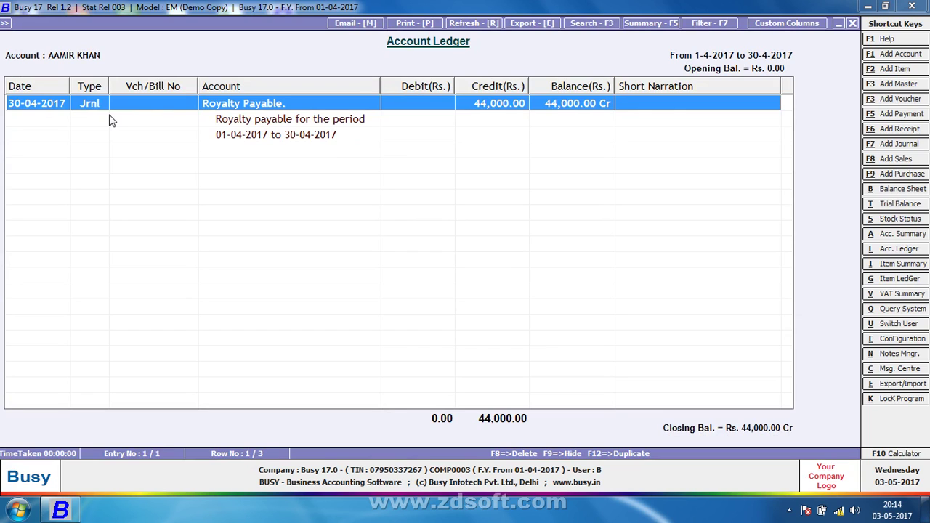
pyautogui.press('Escape')
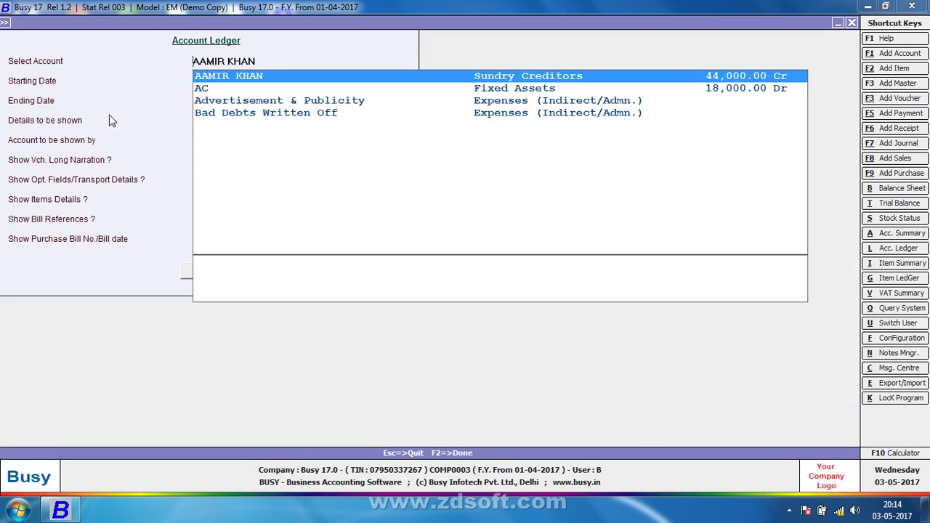
pyautogui.press('Escape')
pyautogui.press('Escape')
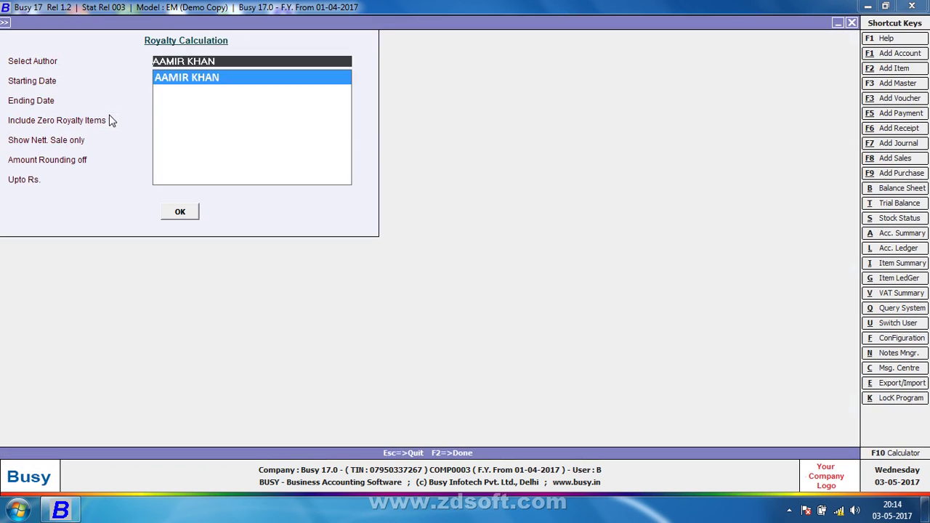
# Step: View the royalty report for AAMIR KHAN from 01-04-2017 to 30-04-2017 with zero-royalty items included, and close it
pyautogui.press('space')
pyautogui.press('Return')
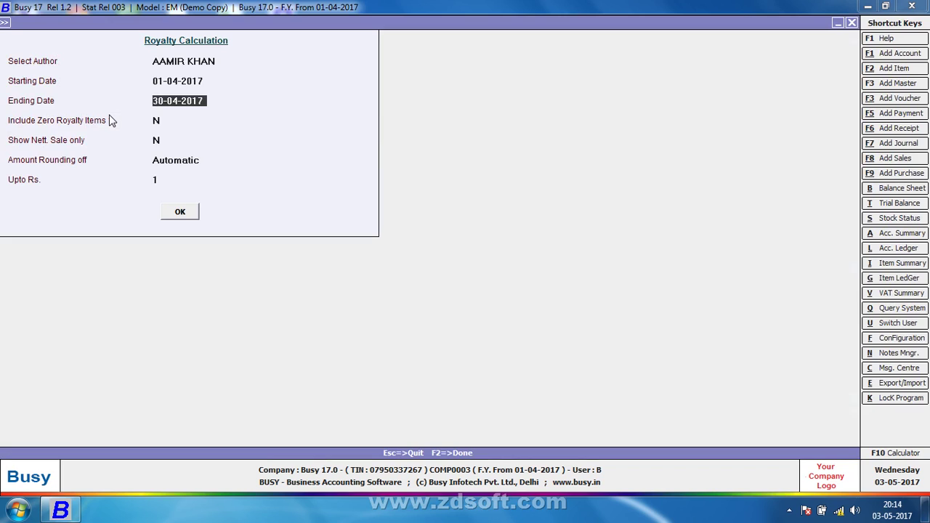
pyautogui.press('Up')
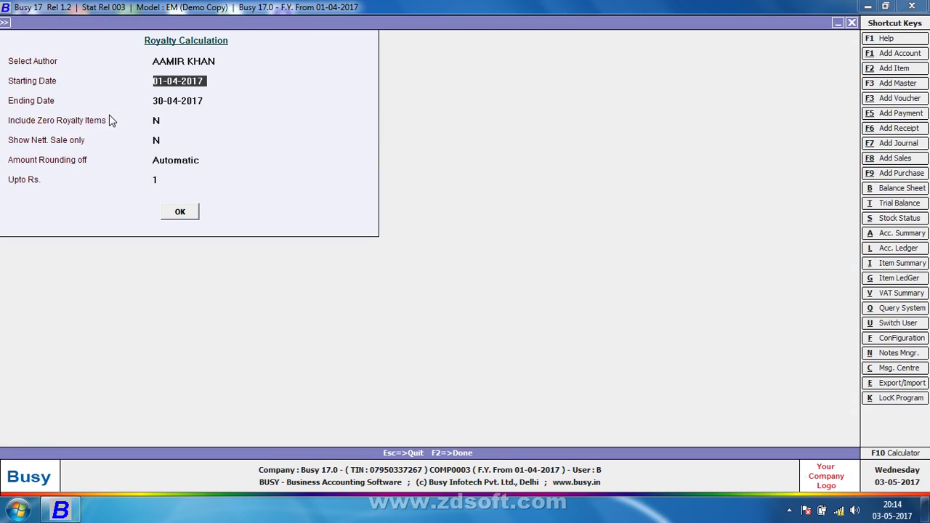
pyautogui.press('Down')
pyautogui.press('Down')
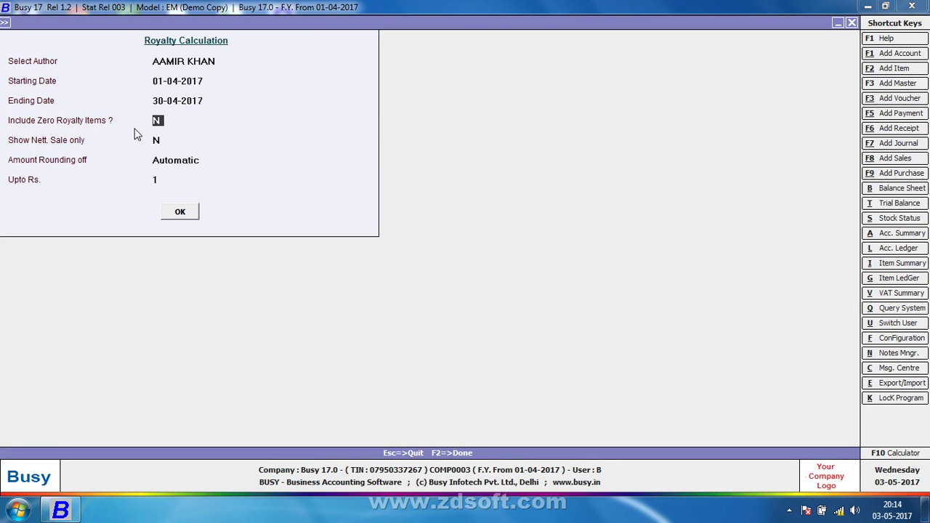
pyautogui.write('Y')
pyautogui.press('Return')
pyautogui.press('Return')
pyautogui.press('Return')
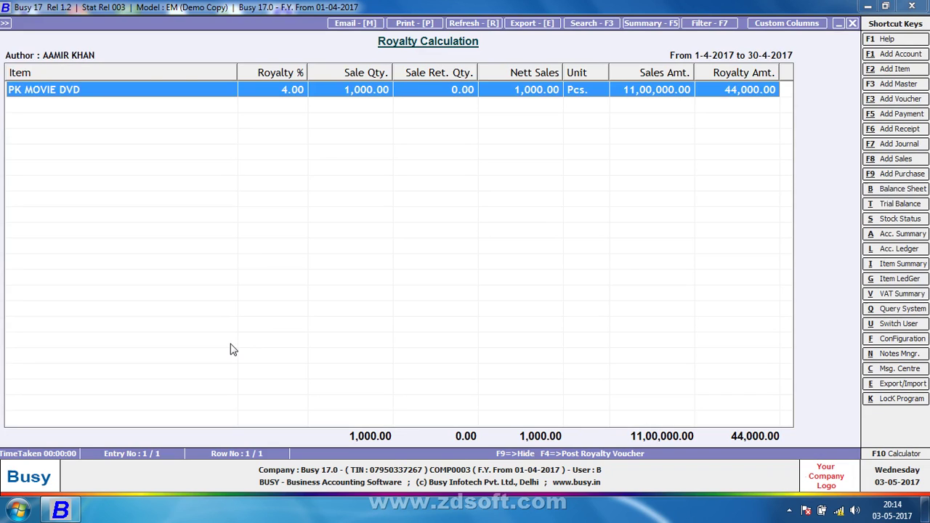
pyautogui.press('Escape')
# Step: Regenerate the royalty report for AAMIR KHAN for April 2017 showing nett sales only, with zero-royalty items still included
pyautogui.press('Return')
pyautogui.press('Return')
pyautogui.press('Return')
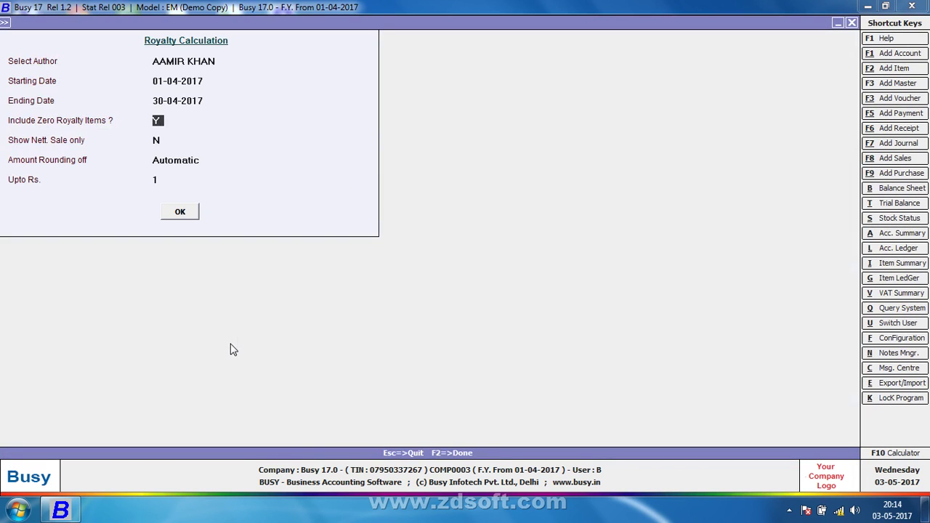
pyautogui.press('Return')
pyautogui.write('Y')
pyautogui.press('Return')
pyautogui.press('Return')
pyautogui.press('Return')
pyautogui.press('Return')
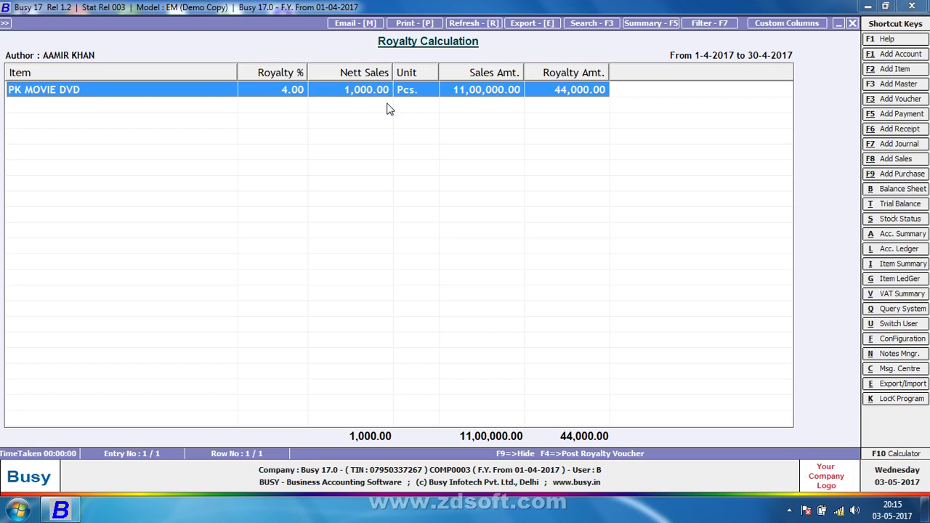
# Step: Regenerate AAMIR KHAN's royalty report for 01-04-2017 to 30-04-2017 with zero-royalty items included, nett-sale-only off, and automatic rounding upto Rs. 1
pyautogui.press('Escape')
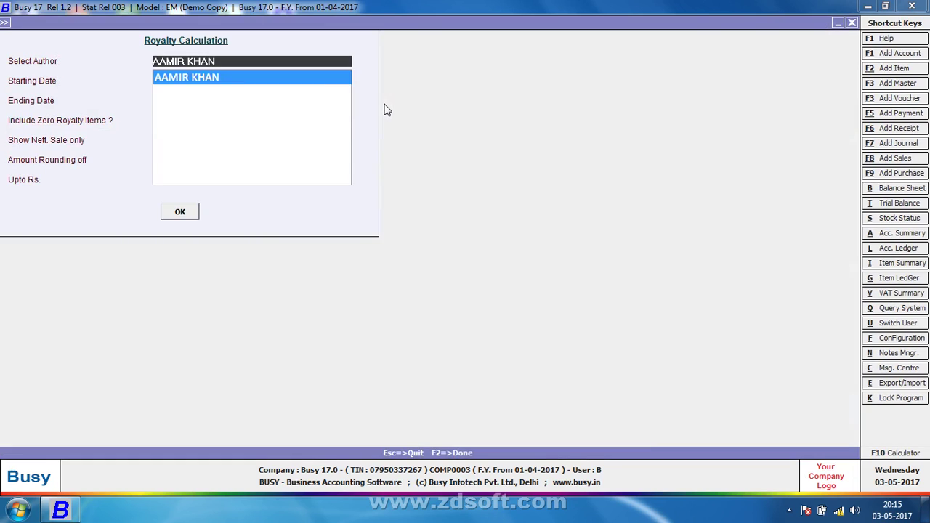
pyautogui.press('Return')
pyautogui.press('Return')
pyautogui.press('Return')
pyautogui.press('Return')
pyautogui.press('Return')
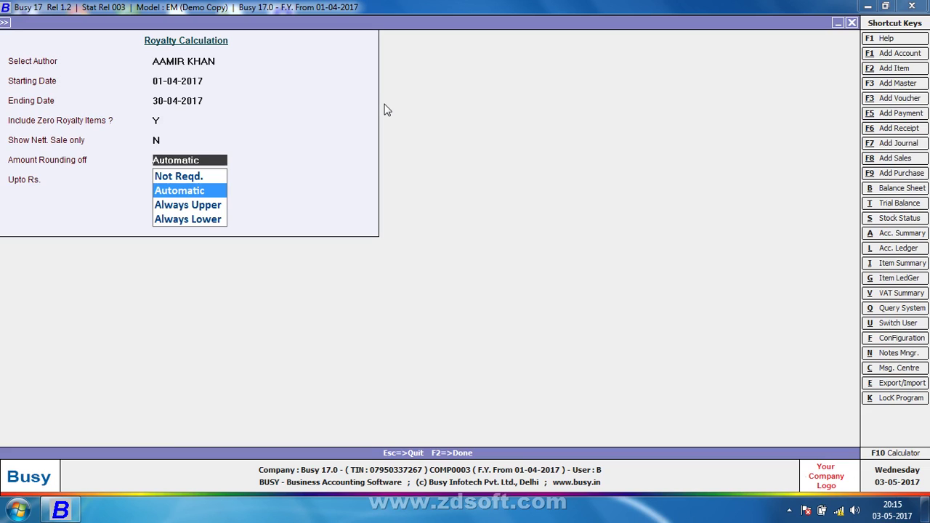
pyautogui.press('Return')
pyautogui.press('Return')
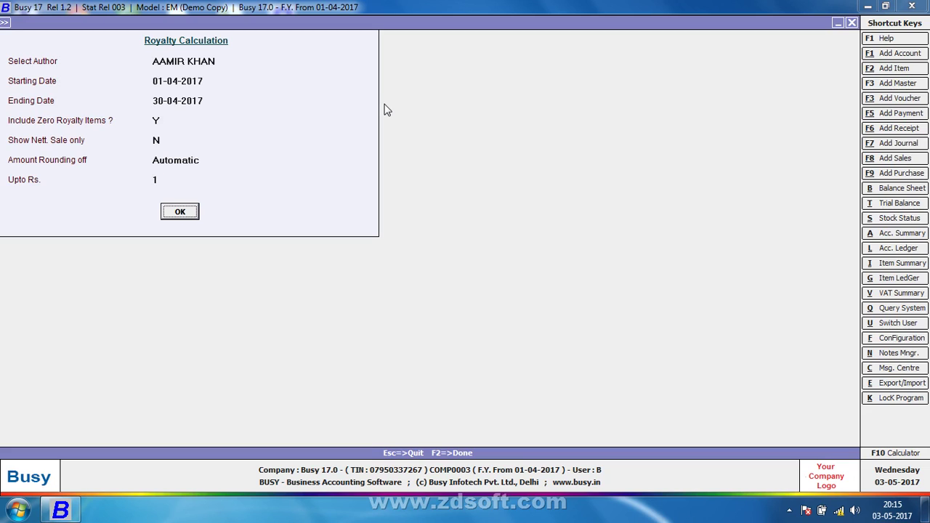
pyautogui.press('Up')
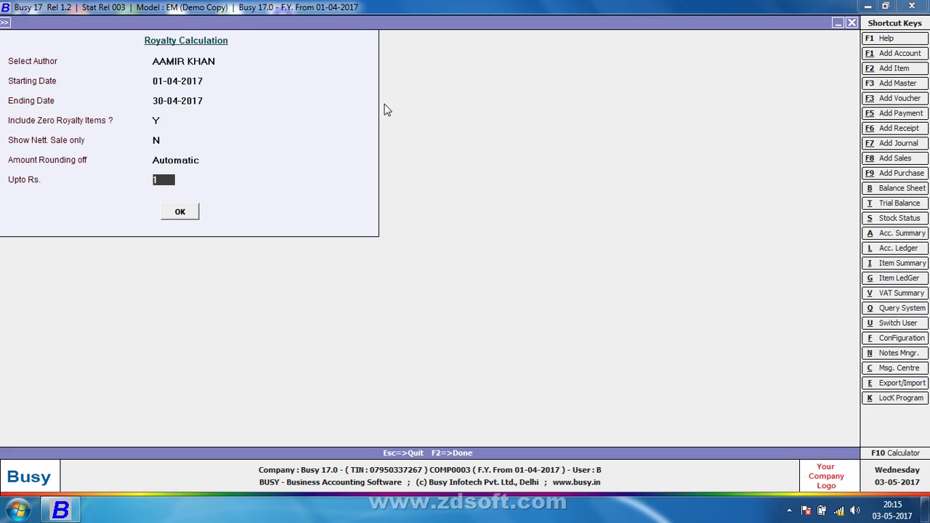
pyautogui.press('Return')
pyautogui.press('Return')
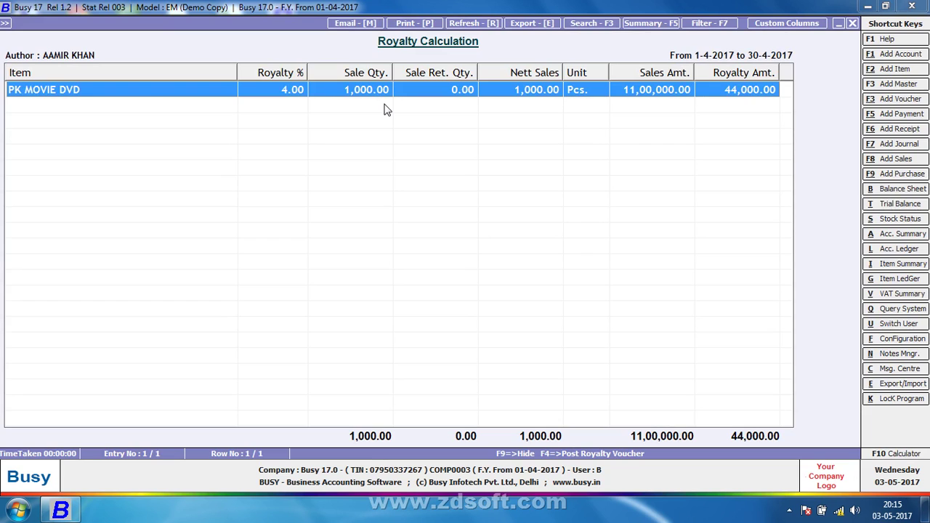
# Step: Close the royalty report and its options form, and return to the main Transactions list
pyautogui.press('Escape')
pyautogui.press('Escape')
pyautogui.press('Escape')
pyautogui.press('Left')
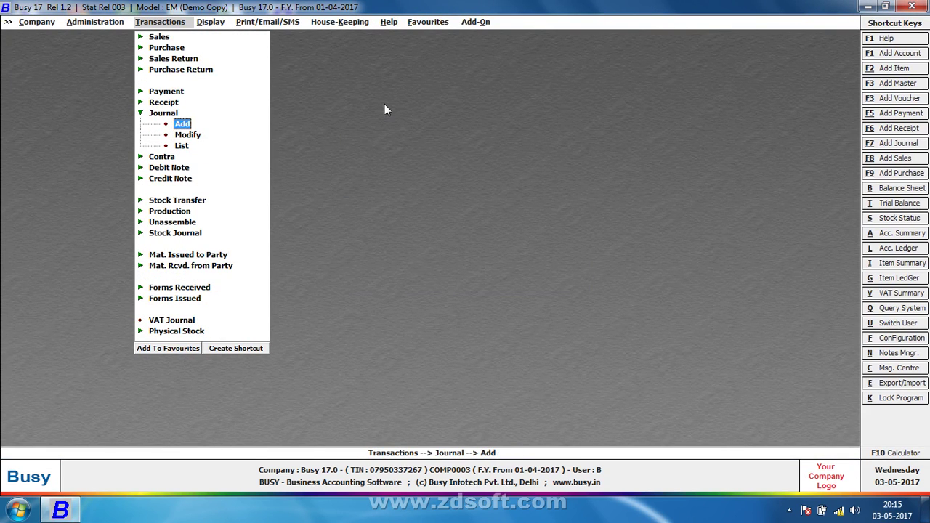
pyautogui.press('super+d')
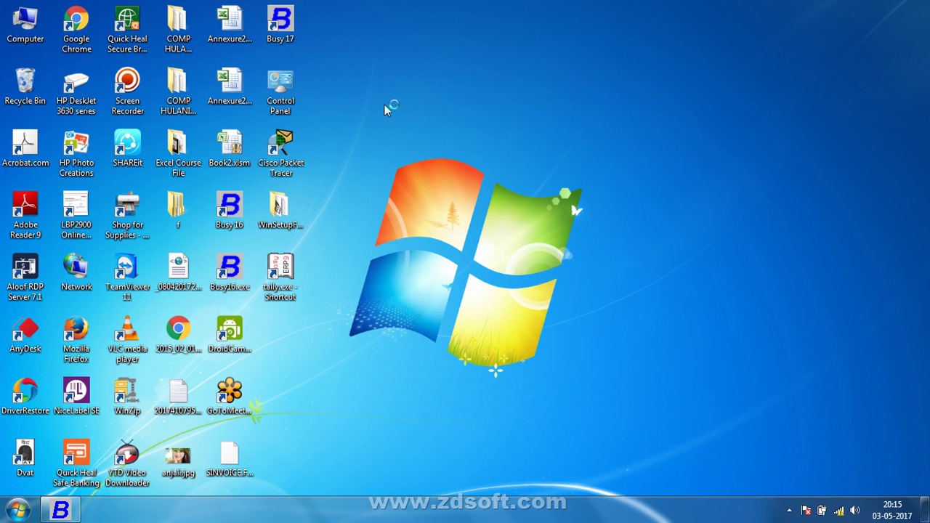
pyautogui.rightClick(384, 105)
pyautogui.click(411, 145)
pyautogui.click(787, 511)
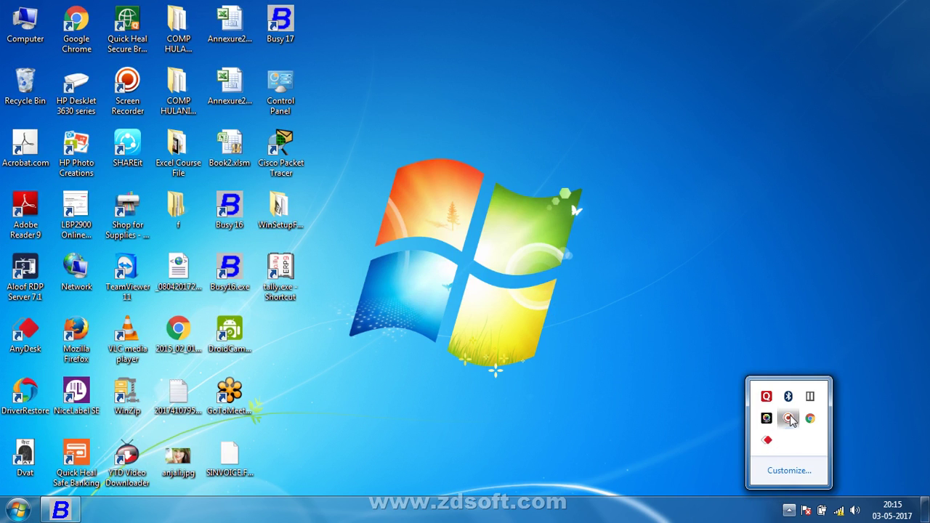
pyautogui.click(788, 417)
pyautogui.click(690, 475)
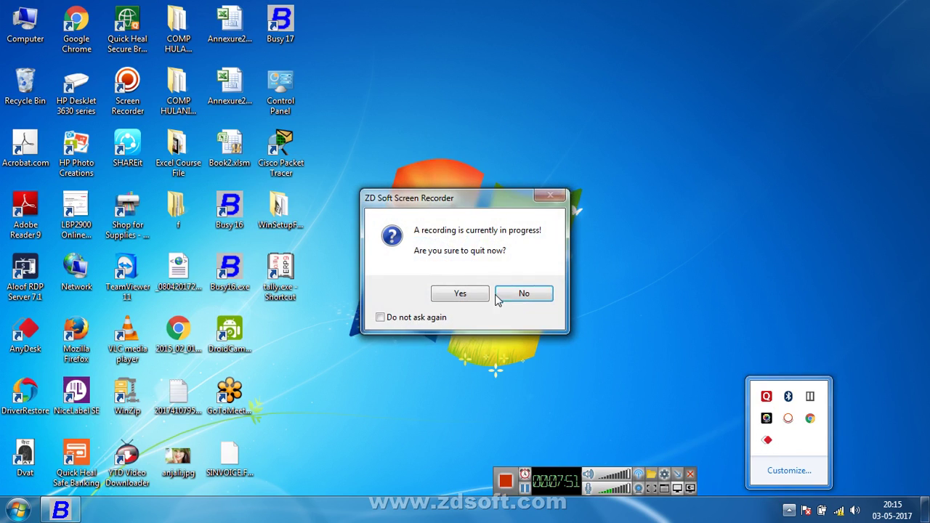